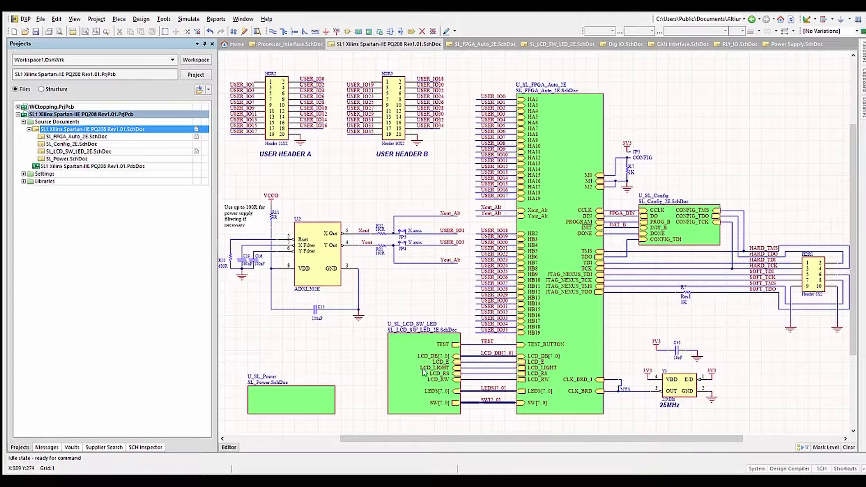
- Confirm the U_SL_LCD_SW_LED sheet symbol properties, then descend into its SL_LCD_SW_LED_2E child sheet
mouse_move(404, 368)
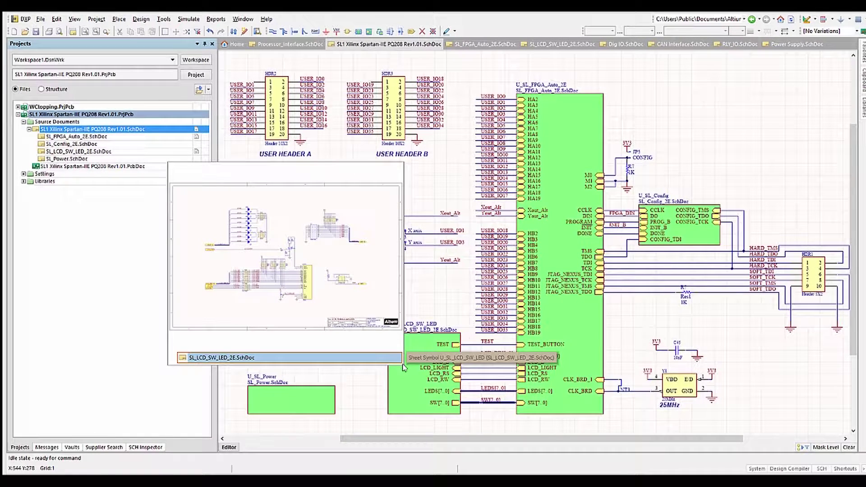
click(409, 391)
double_click(408, 391)
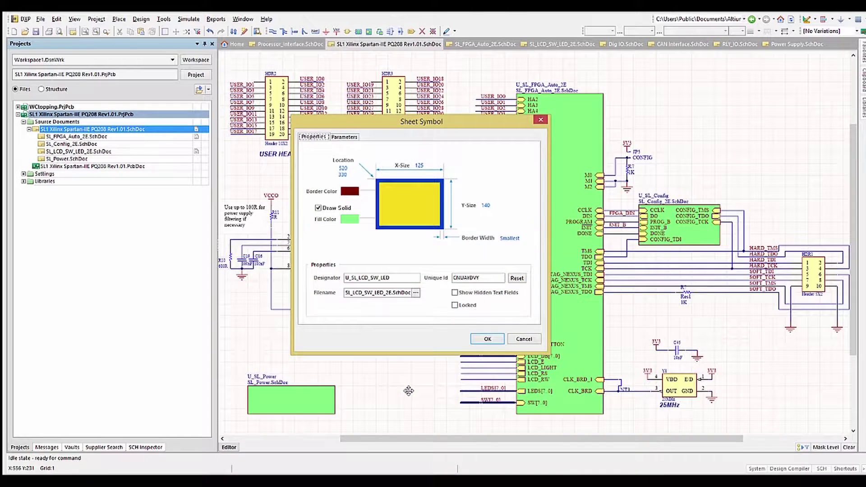
click(491, 341)
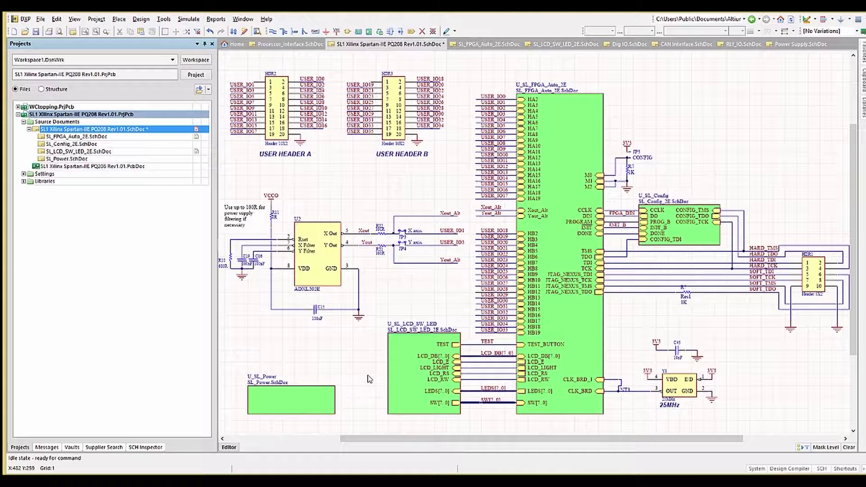
ctrl+double_click(408, 380)
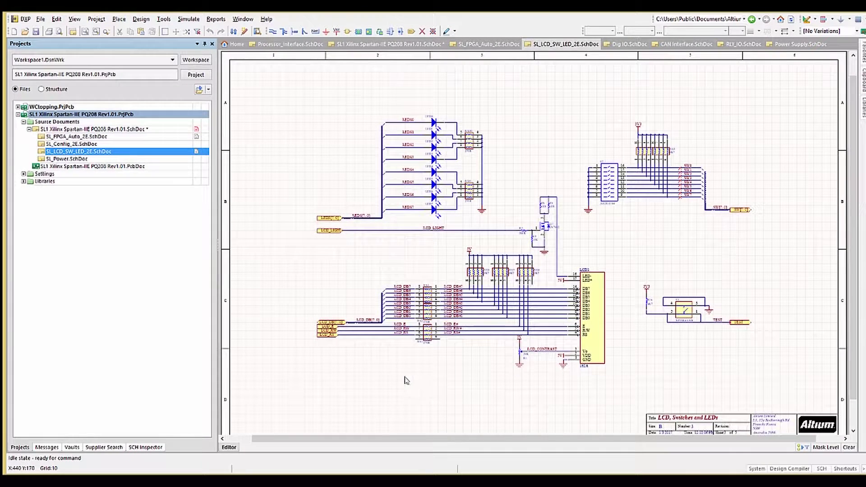
ctrl+scroll(342, 364, up, 1)
ctrl+scroll(343, 362, up, 1)
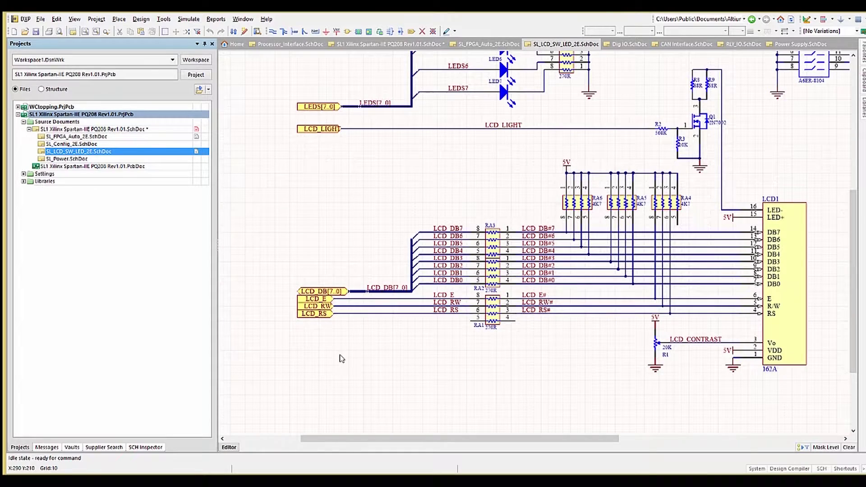
ctrl+double_click(321, 291)
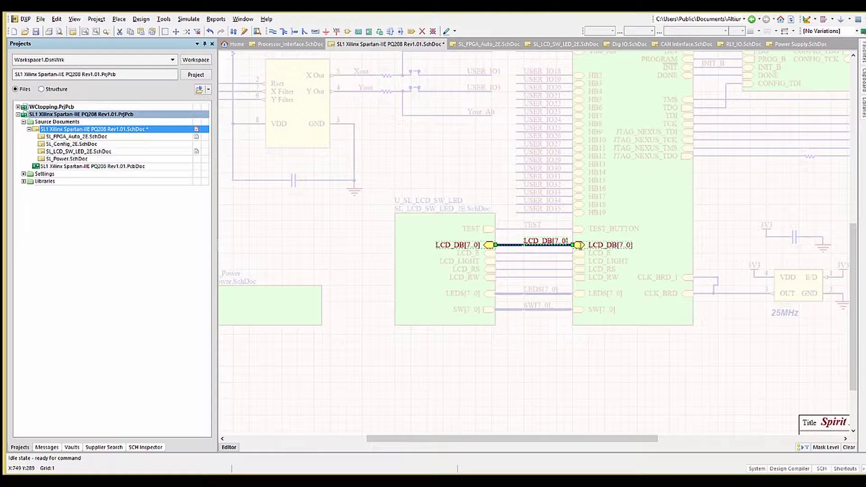
ctrl+double_click(579, 245)
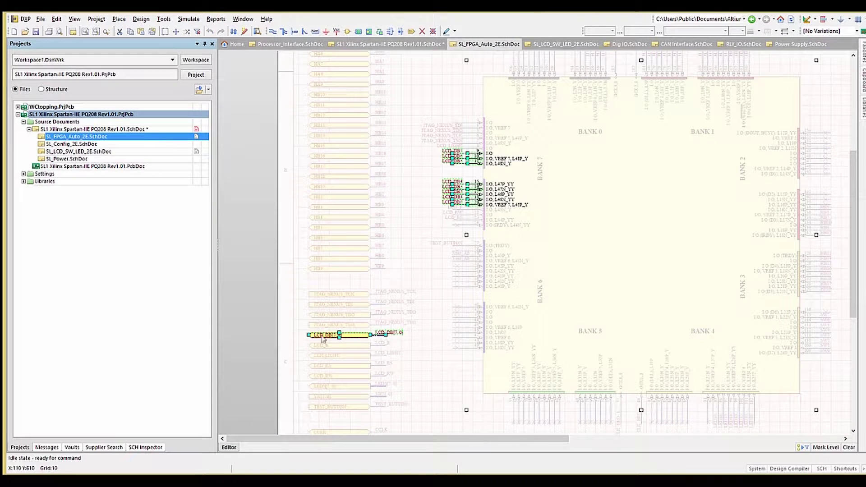
ctrl+double_click(331, 336)
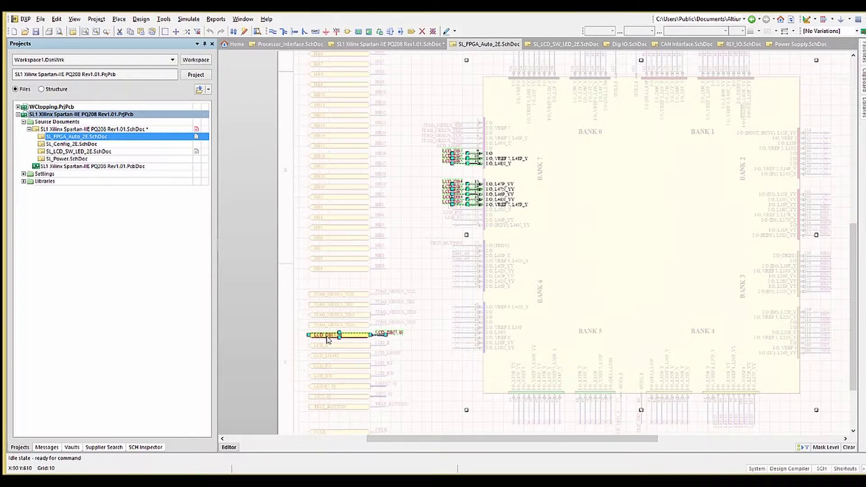
click(665, 351)
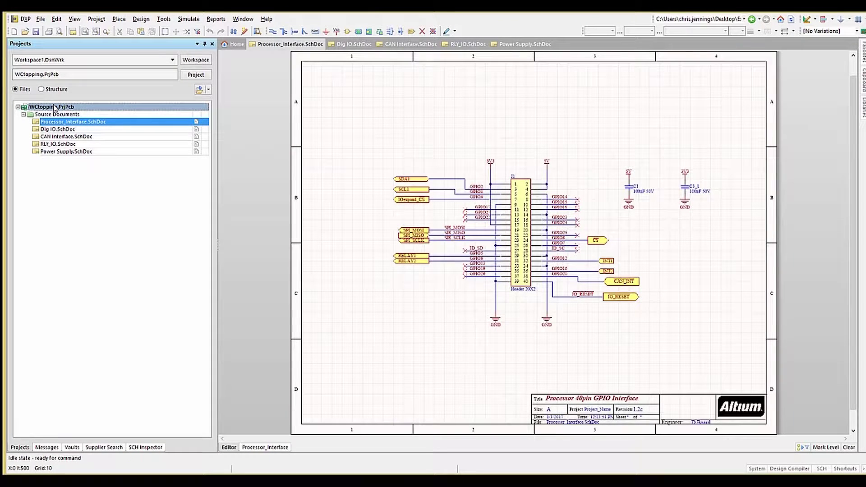
click(58, 129)
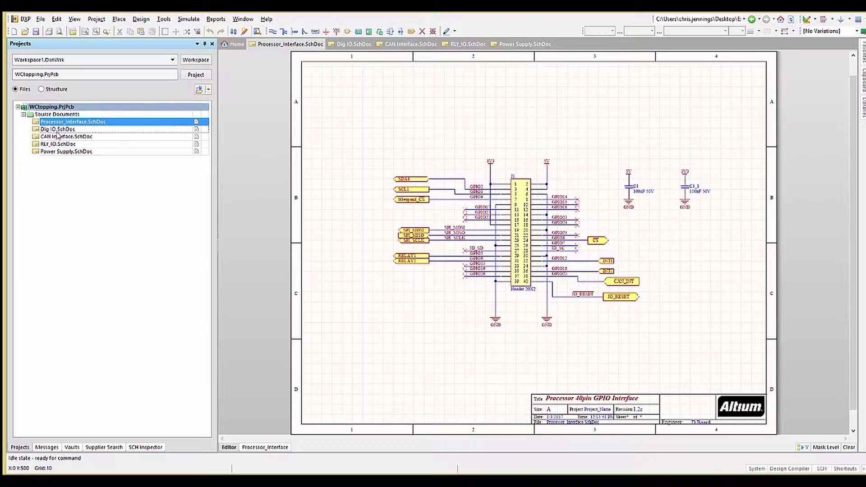
click(58, 136)
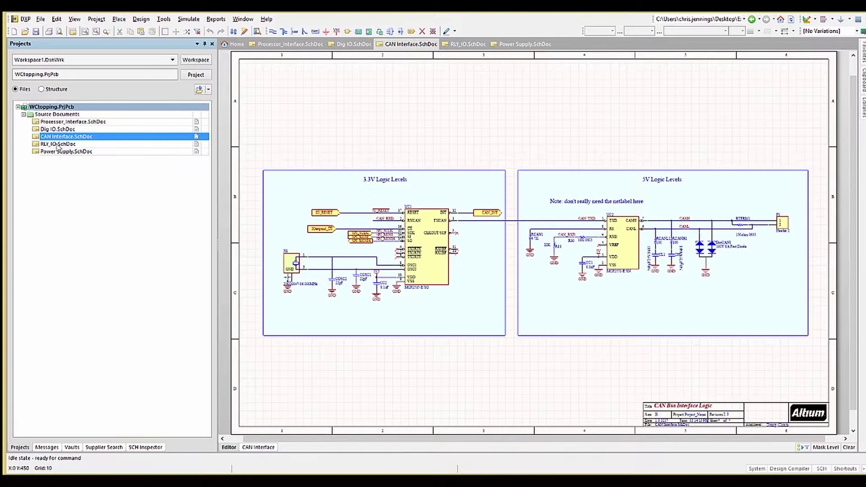
click(57, 144)
click(58, 151)
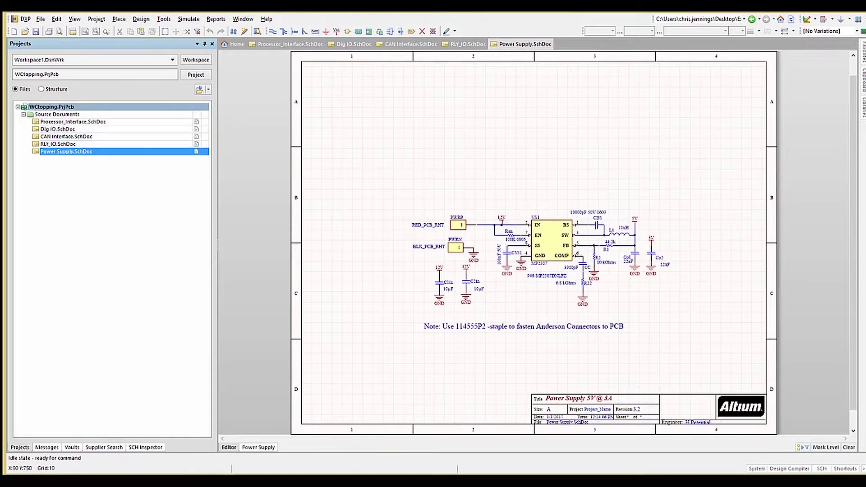
click(58, 122)
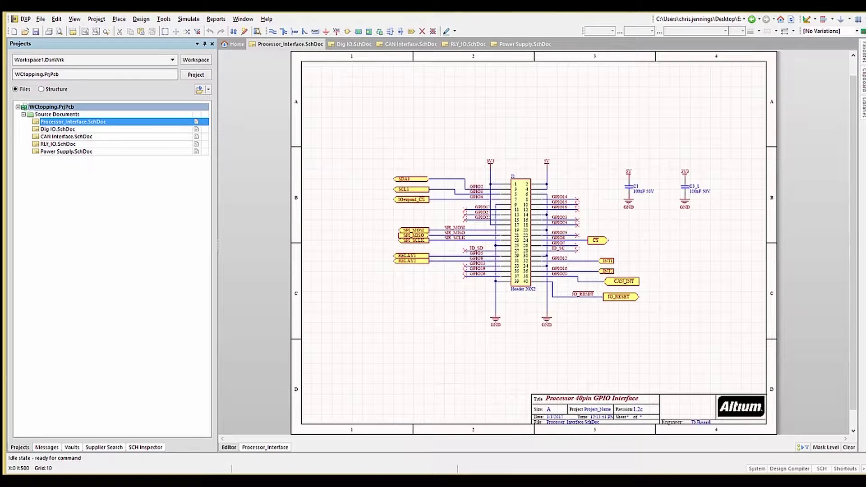
right_click(61, 106)
- Add a new blank schematic, Sheet1, to the WCtopping project
mouse_move(91, 135)
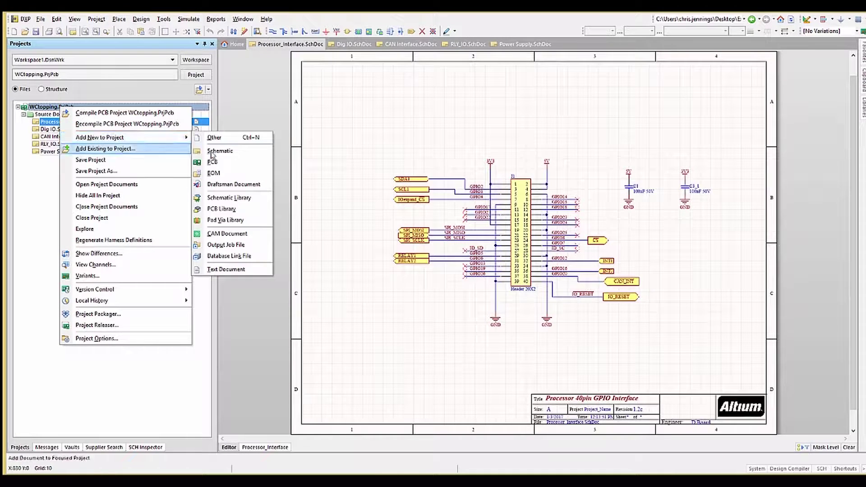
click(217, 137)
right_click(68, 158)
- Save the new sheet as Top_Level.SchDoc
click(105, 222)
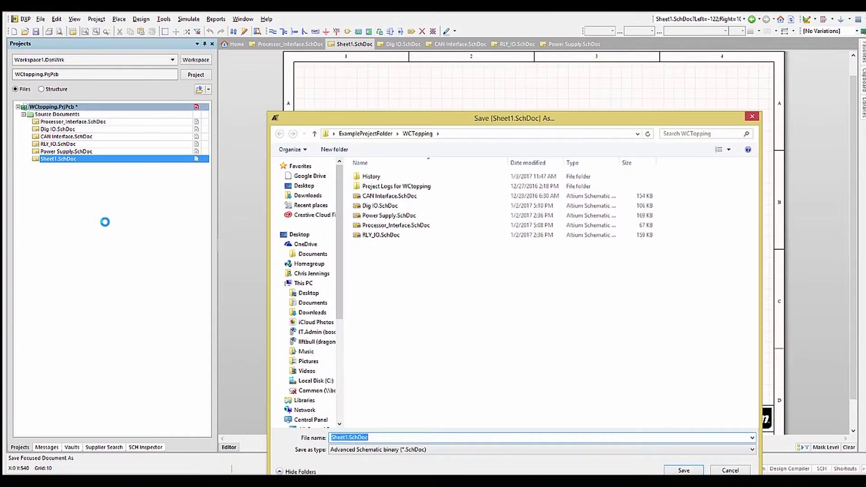
text(Top_Level)
key(Return)
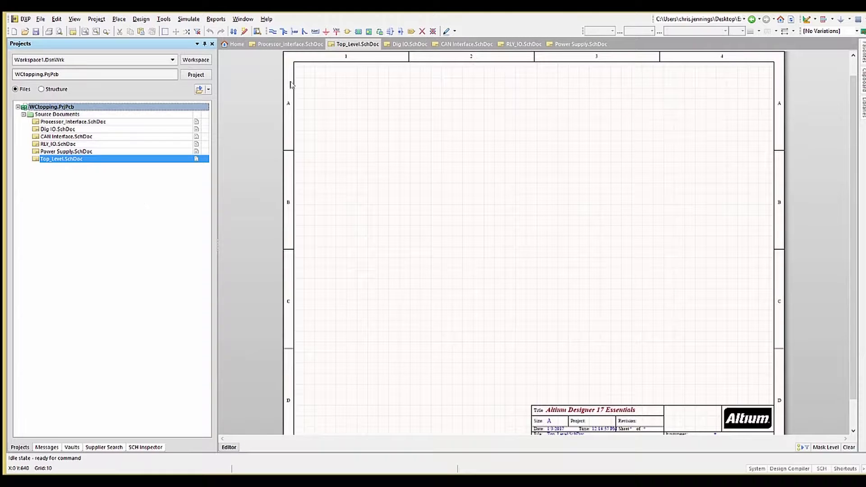
click(119, 20)
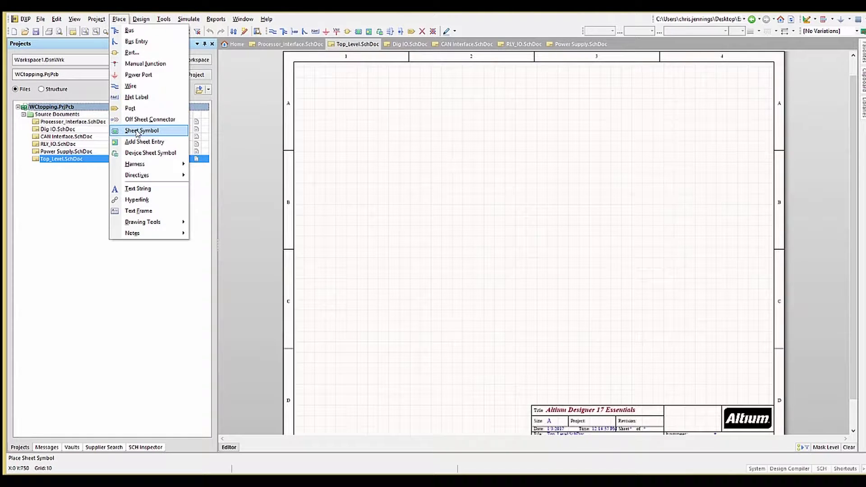
- Start a sheet symbol with designator MID1 and filename Processor_Power
click(137, 131)
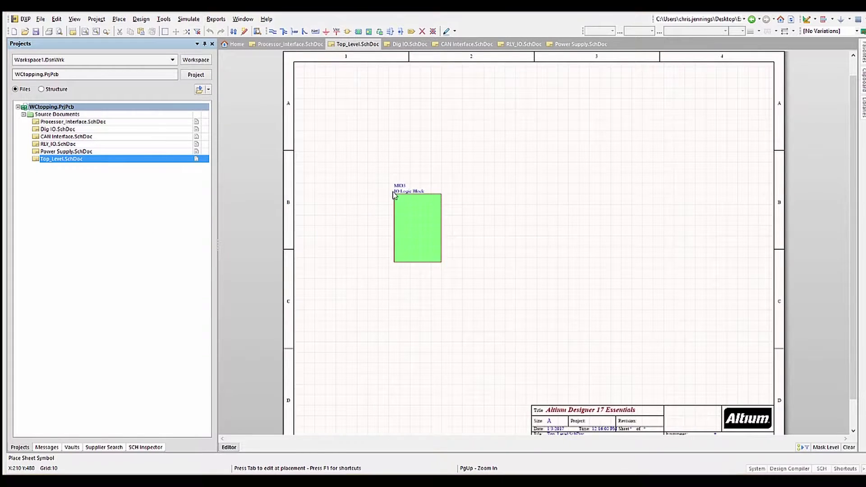
key(Tab)
double_click(401, 277)
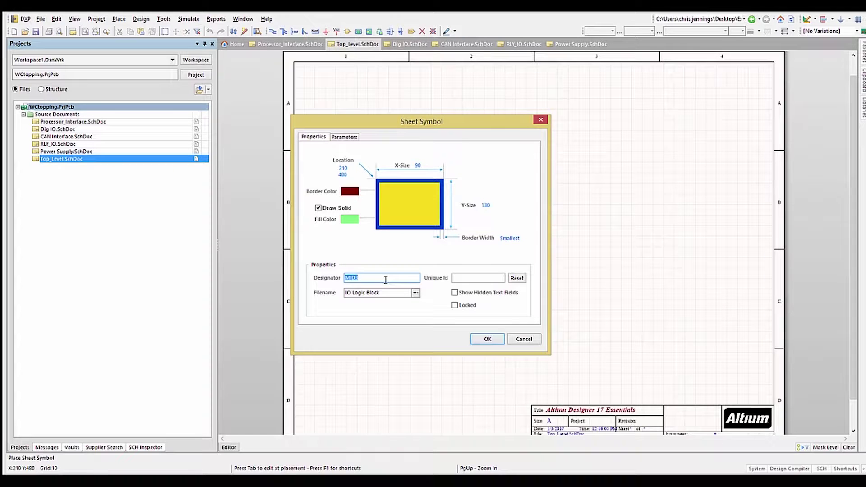
text(MID)
key(Tab)
text(Processor_Power)
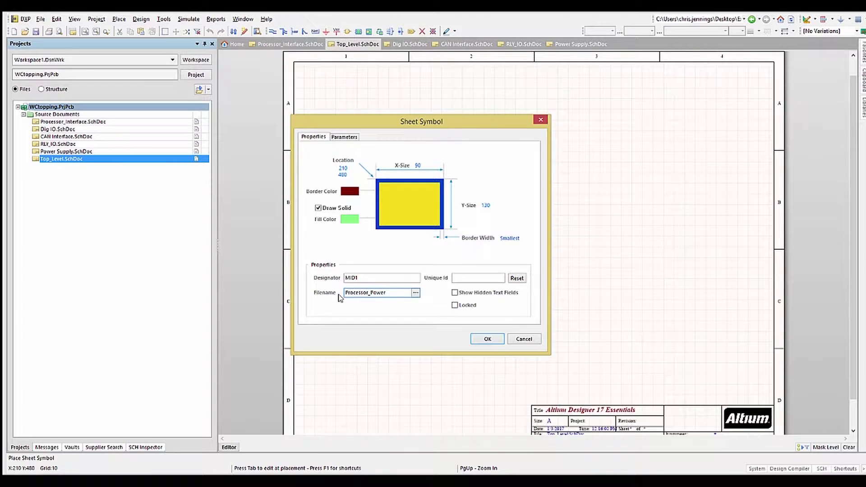
click(487, 339)
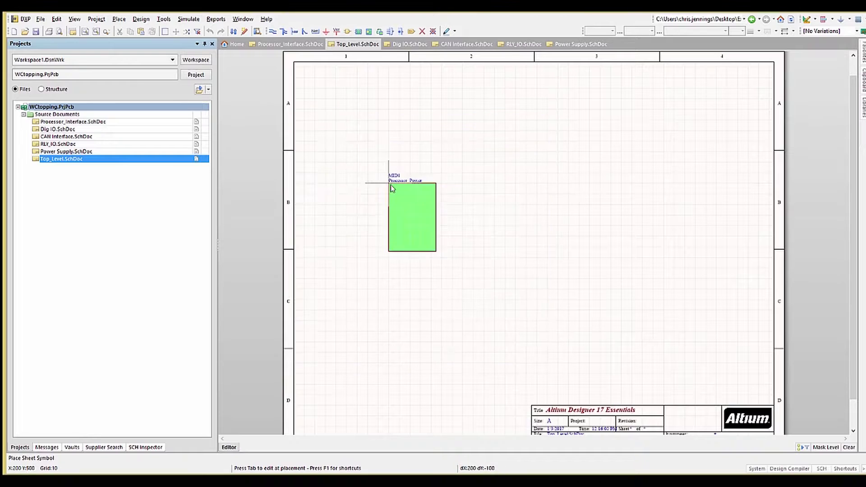
- Draw the MID1 sheet symbol on Top_Level by its two corners
click(426, 188)
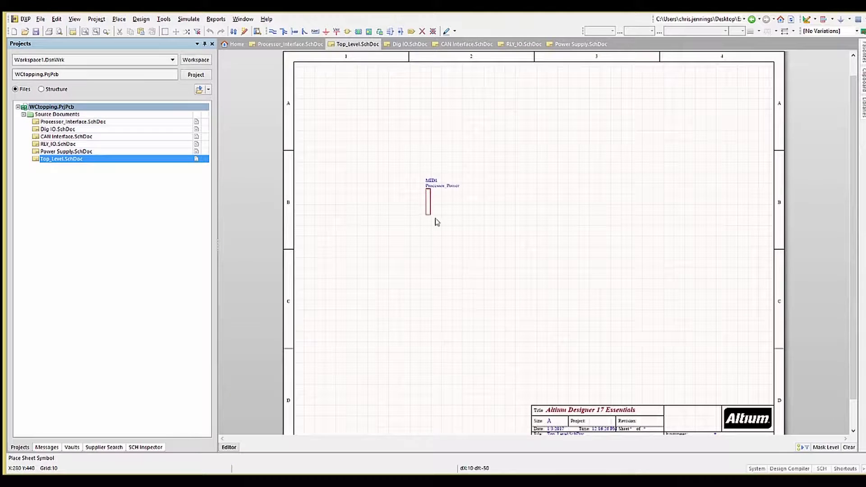
click(462, 247)
key(Escape)
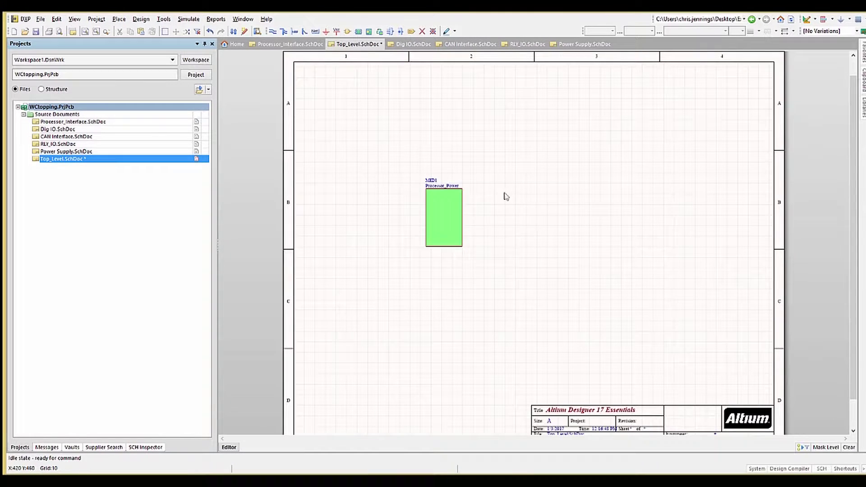
right_click(503, 193)
- Place sheet symbol MID2 with filename IO Logic Block beside MID1
mouse_move(525, 212)
click(616, 309)
key(Tab)
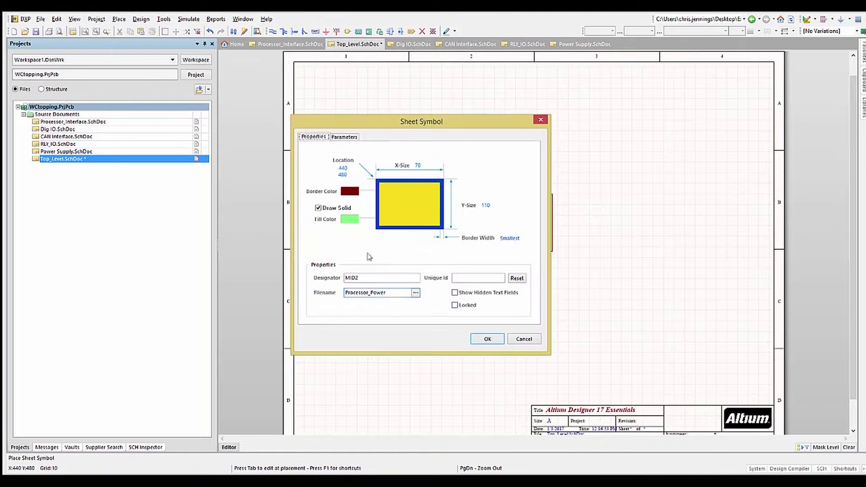
drag(405, 292, 334, 293)
text(IO Logic Block)
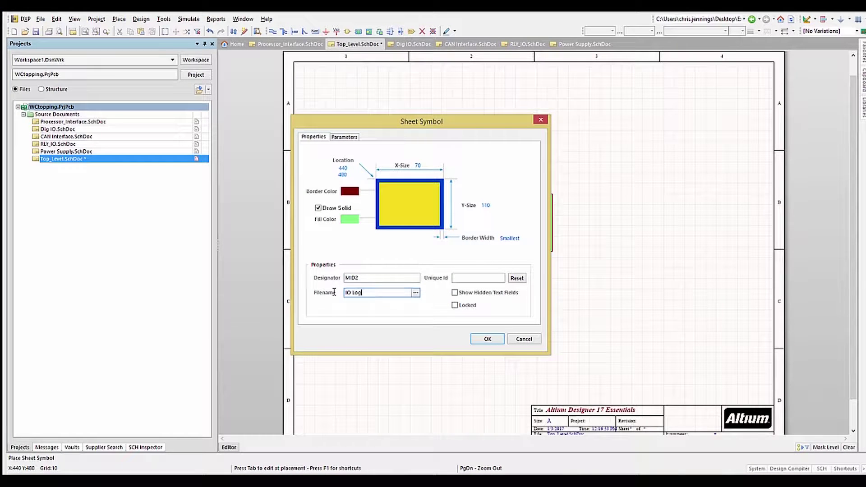
click(486, 339)
click(499, 188)
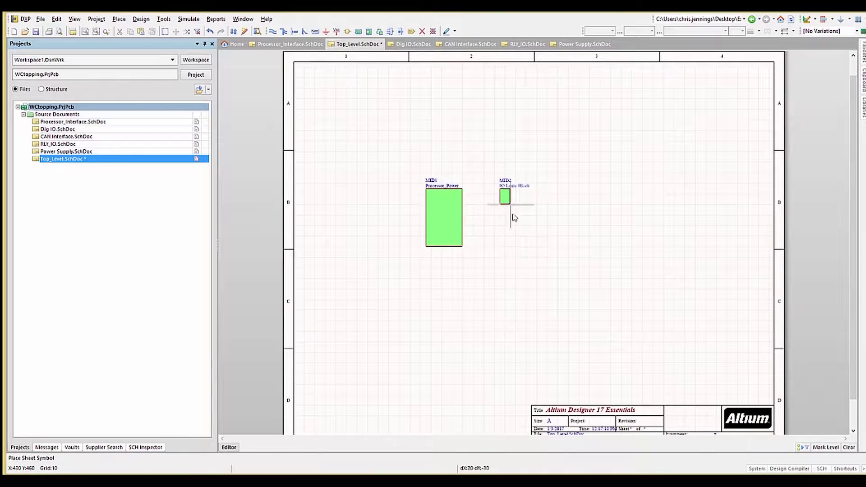
click(536, 246)
right_click(527, 280)
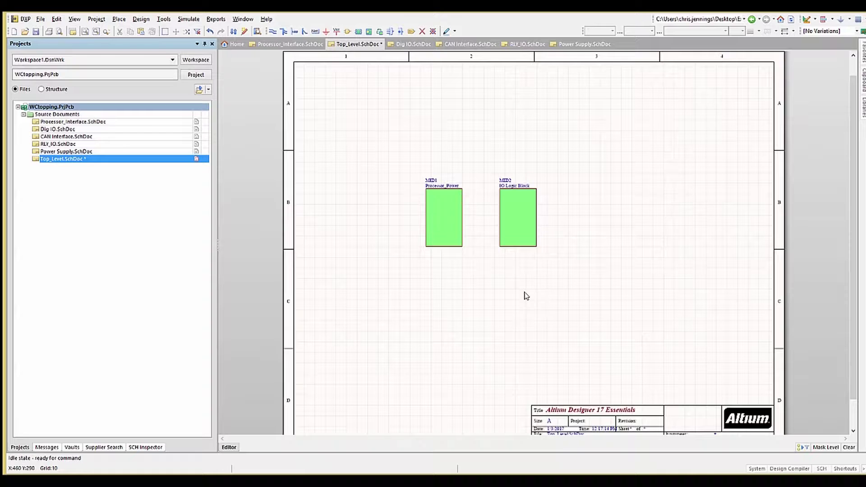
click(120, 19)
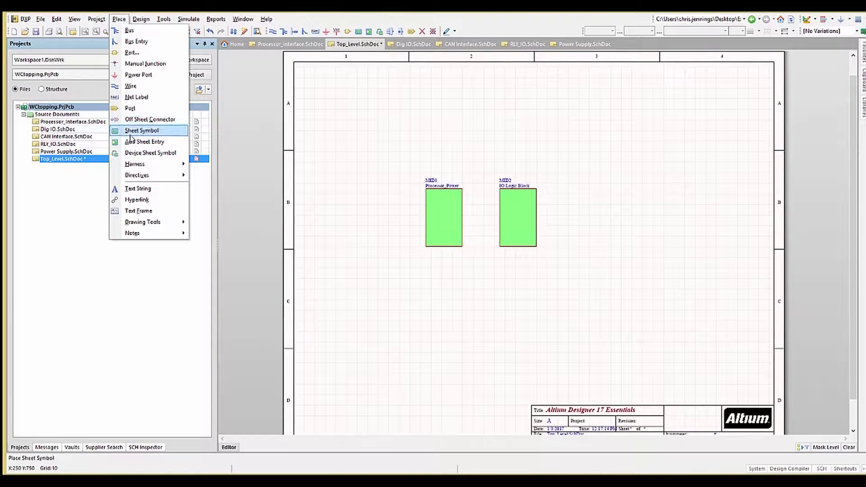
- Add an Output sheet entry CS to MID1's left edge, then open Processor_Interface.SchDoc
click(144, 142)
click(431, 205)
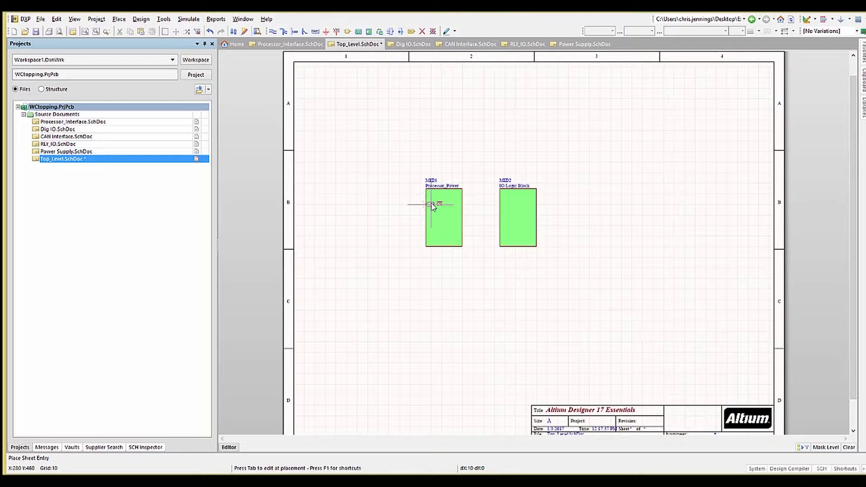
key(Tab)
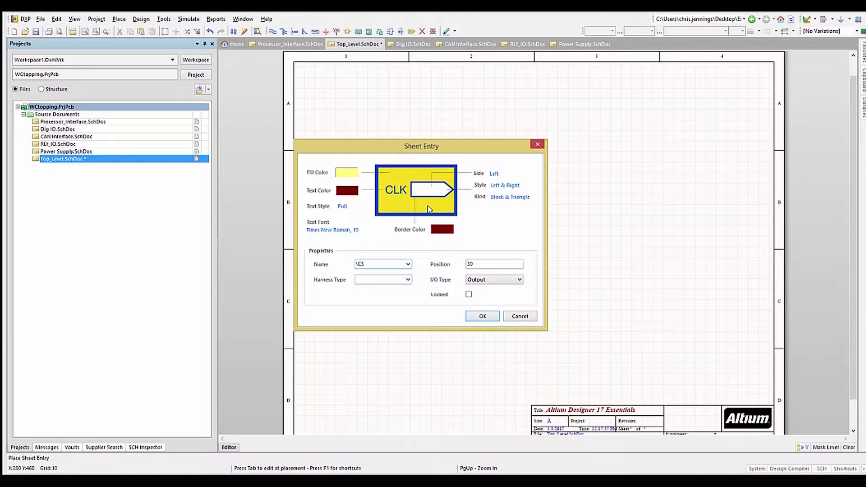
click(517, 282)
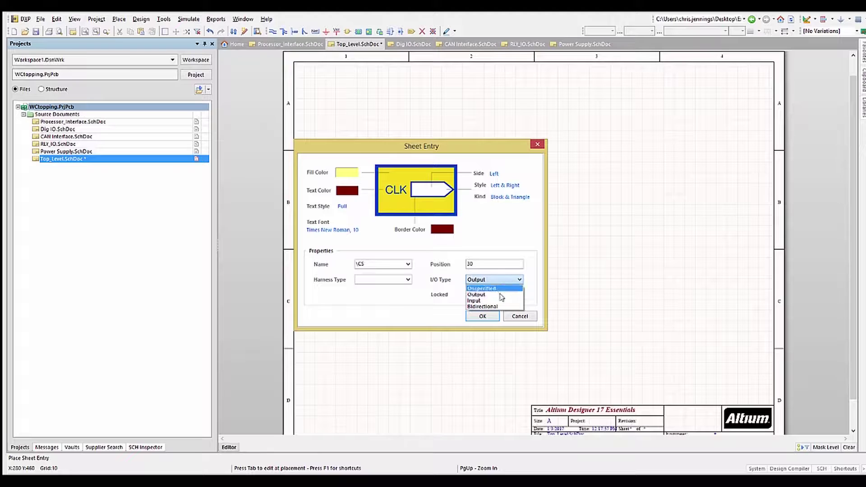
click(486, 295)
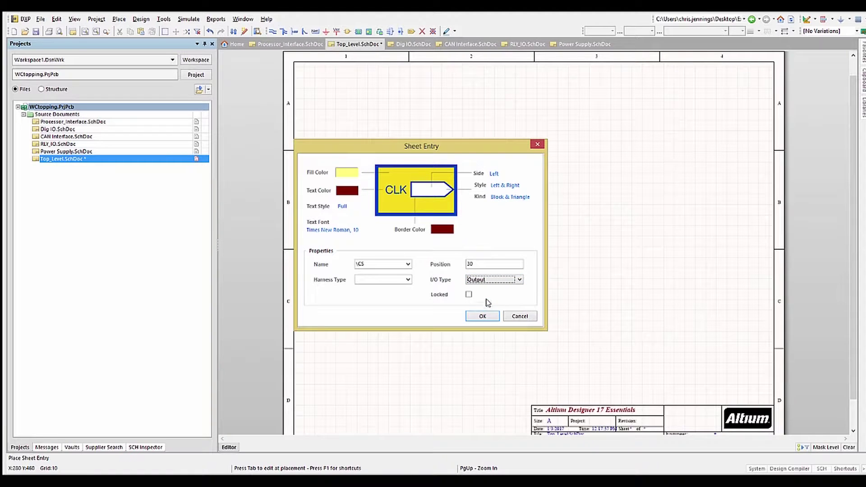
click(482, 316)
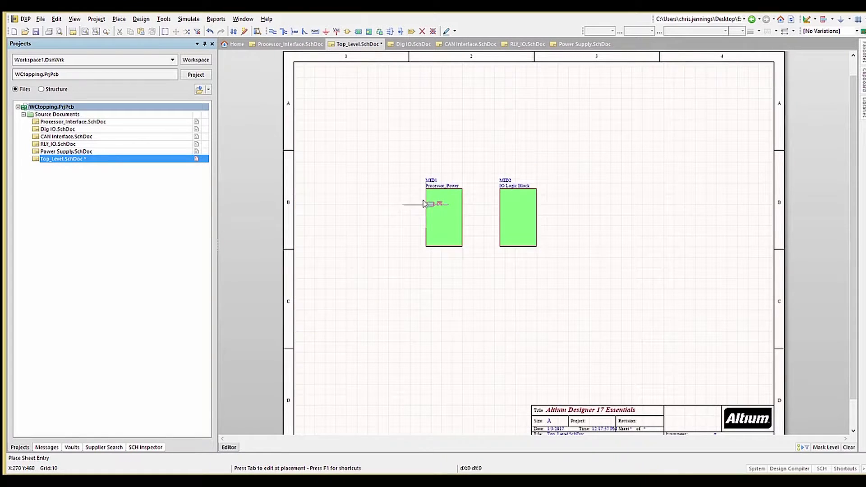
click(426, 208)
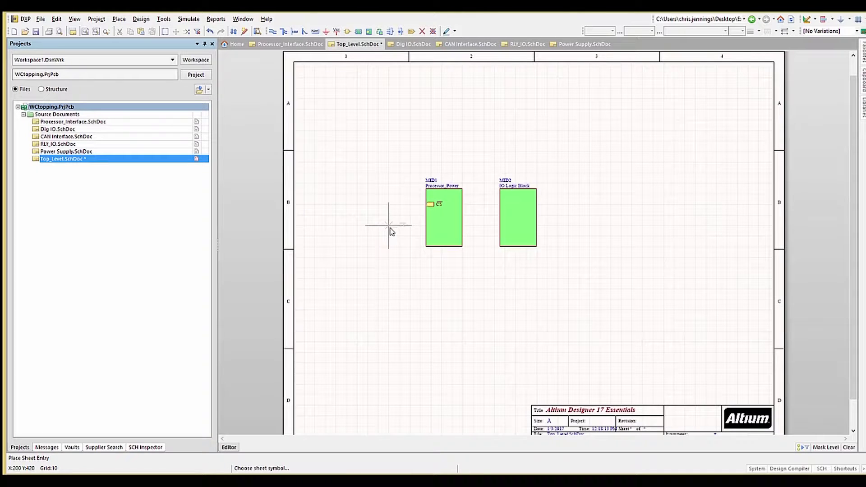
right_click(391, 231)
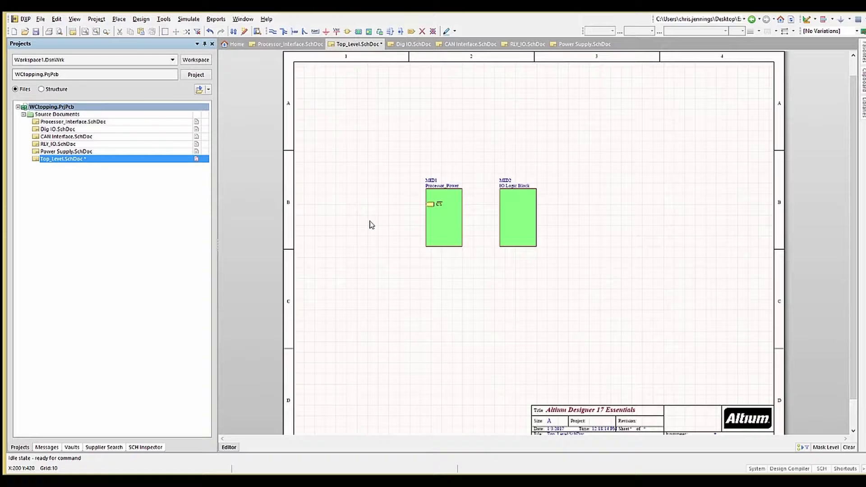
click(67, 121)
- Select the Processor_Interface ports on both sides, leaving out CS
click(408, 178)
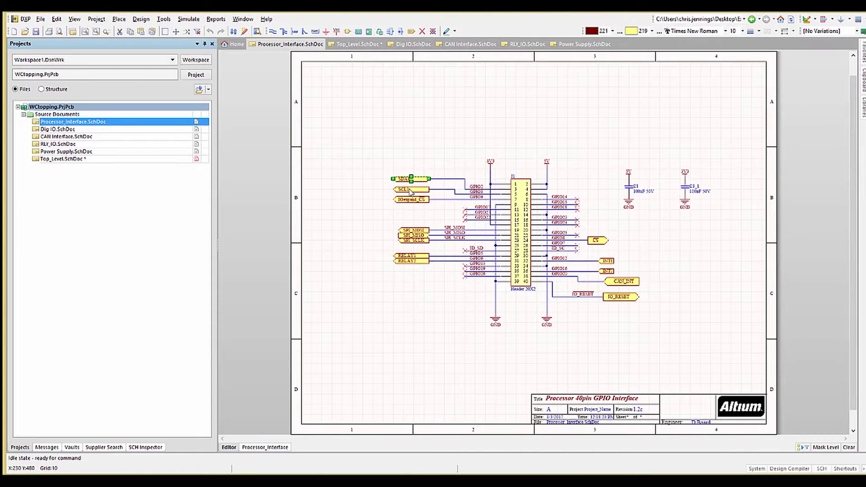
click(410, 190)
shift+click(410, 199)
shift+click(413, 230)
shift+click(413, 235)
shift+click(412, 240)
shift+click(406, 255)
shift+click(404, 261)
shift+click(596, 240)
shift+click(607, 261)
shift+click(607, 270)
shift+click(622, 281)
shift+click(620, 296)
shift+click(602, 242)
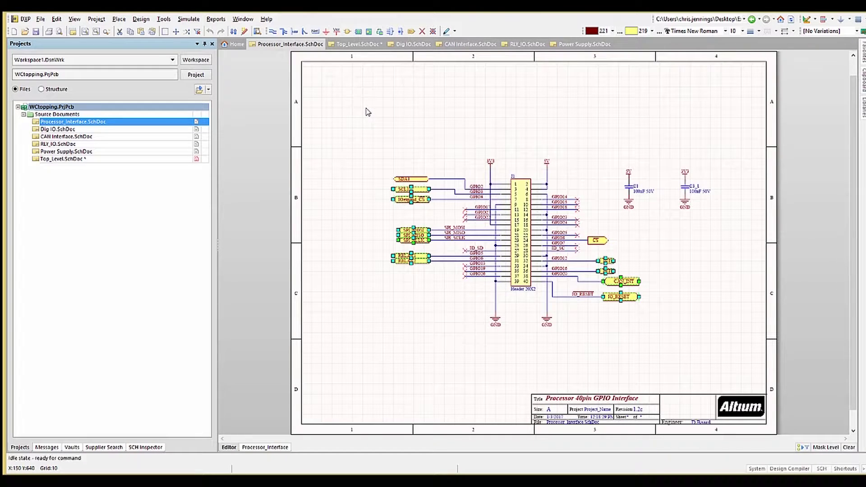
- Smart-paste the copied ports as sheet entries onto MID1 on Top_Level
click(59, 160)
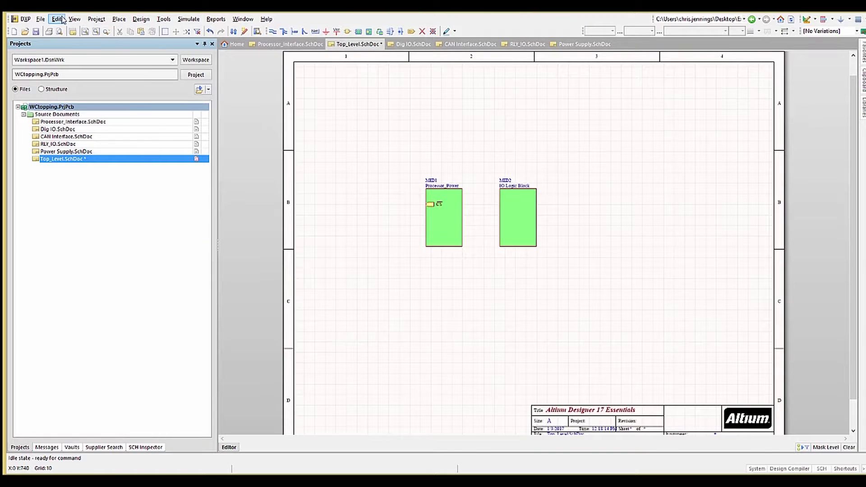
click(62, 19)
click(74, 99)
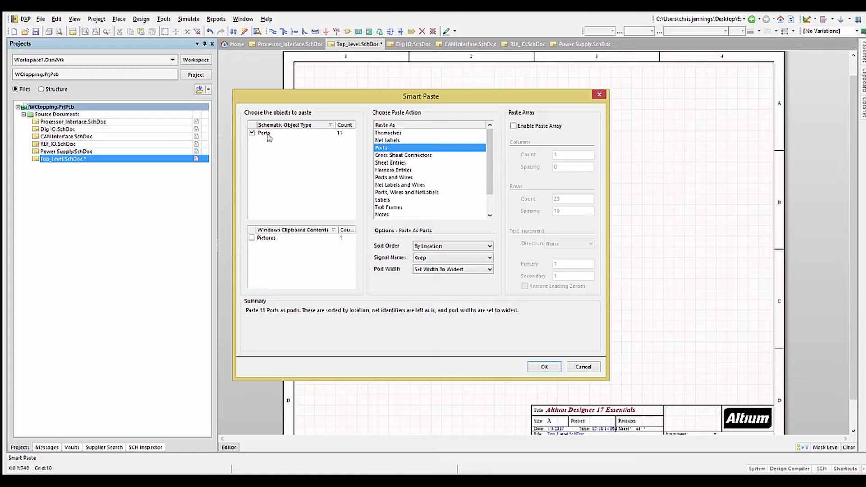
click(395, 163)
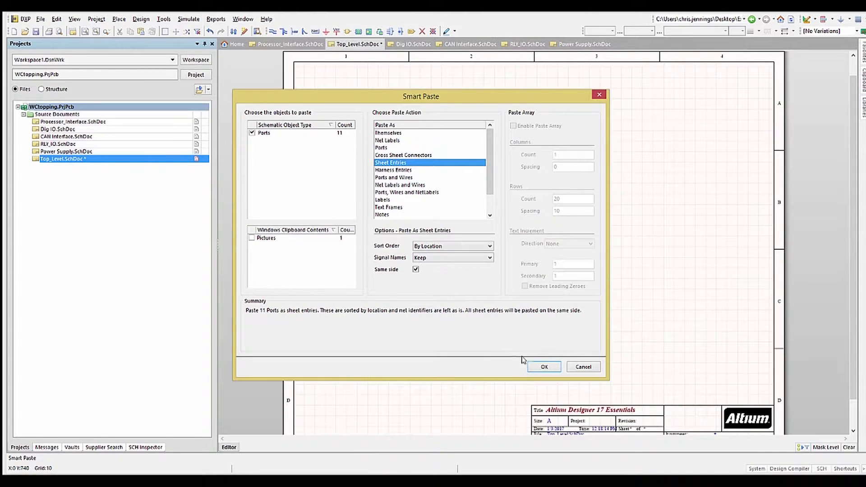
click(543, 365)
click(440, 232)
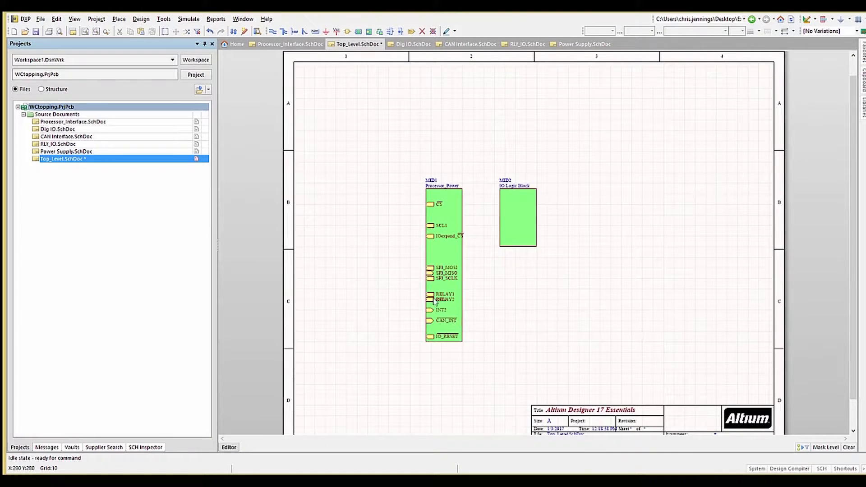
- Reorder MID1's RELAY2 and INT1 entries and move MID2's entries, including CAN_INT, to its left edge
drag(431, 301, 430, 307)
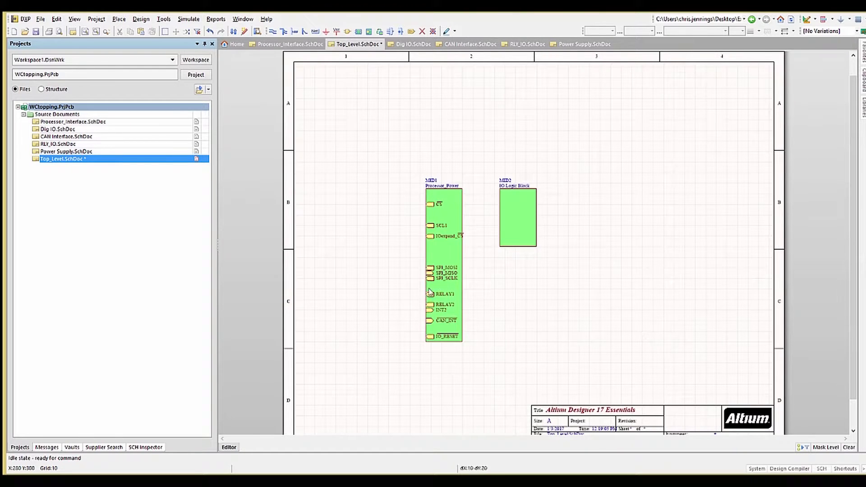
drag(430, 300, 429, 294)
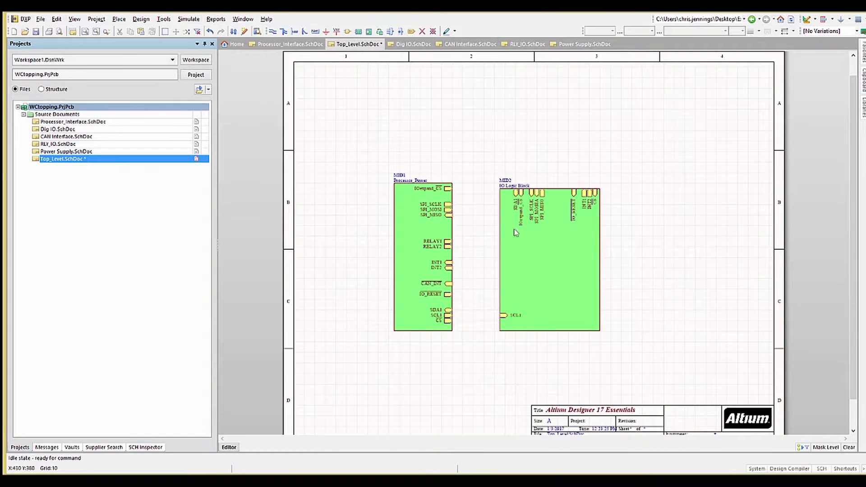
drag(516, 193, 504, 310)
drag(594, 193, 504, 262)
drag(589, 193, 503, 294)
drag(542, 193, 504, 204)
double_click(67, 136)
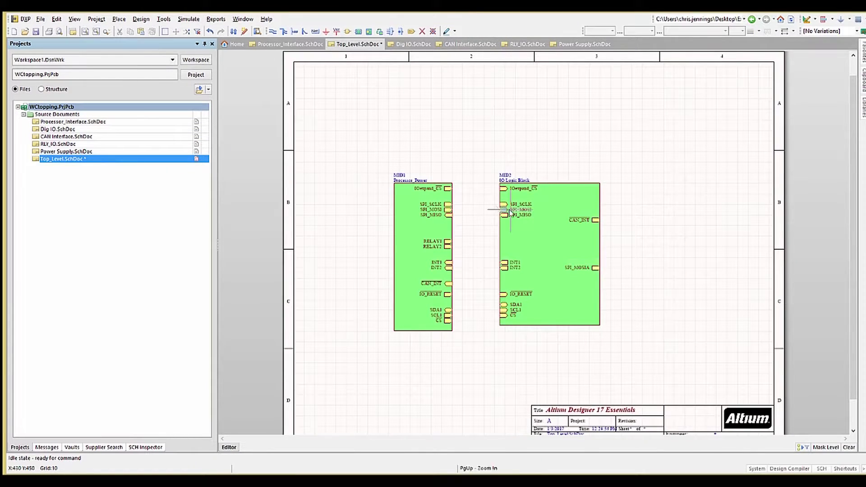
drag(595, 219, 504, 284)
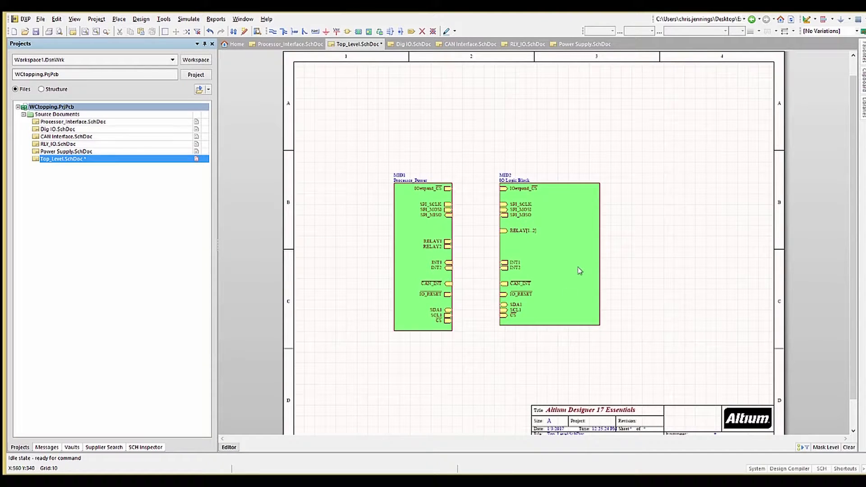
- Stretch MID2 to MID1's height and align its CS and SCL1 entries with MID1's
click(551, 325)
drag(550, 326, 550, 331)
click(640, 327)
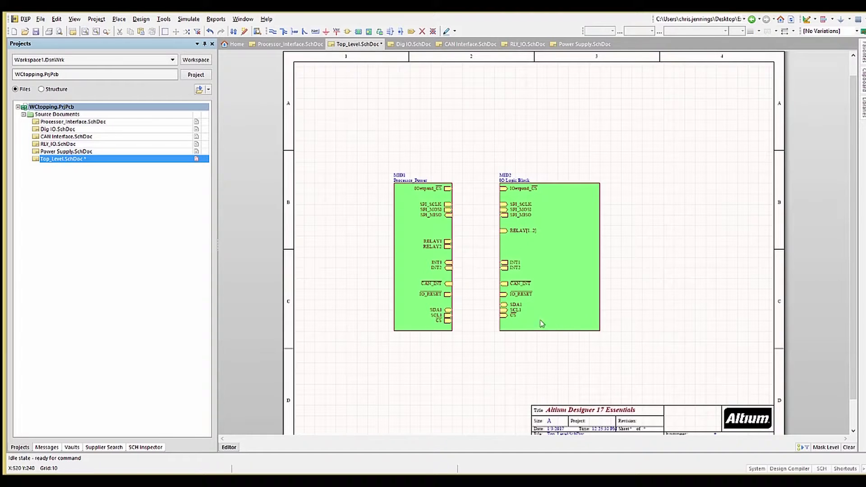
ctrl+scroll(460, 344, up, 3)
ctrl+scroll(455, 345, up, 1)
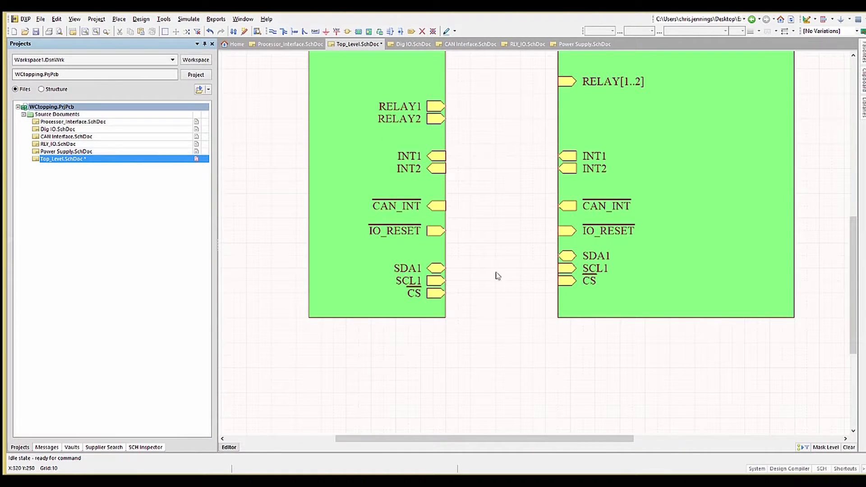
mouse_move(567, 284)
mouse_down()
mouse_move(564, 293)
mouse_move(561, 268)
mouse_up()
- Push MID2 against MID1 and pull it back, leaving wires between matching entries
scroll(497, 269, up, 2)
scroll(502, 276, up, 3)
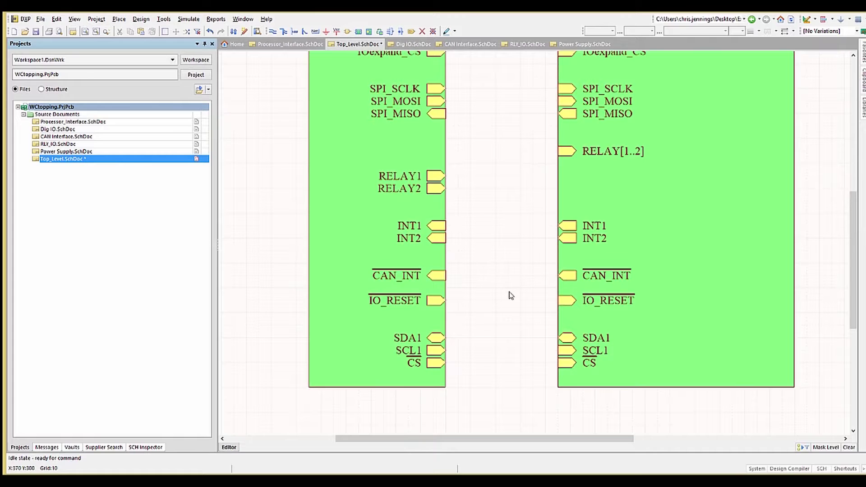
drag(562, 271, 450, 270)
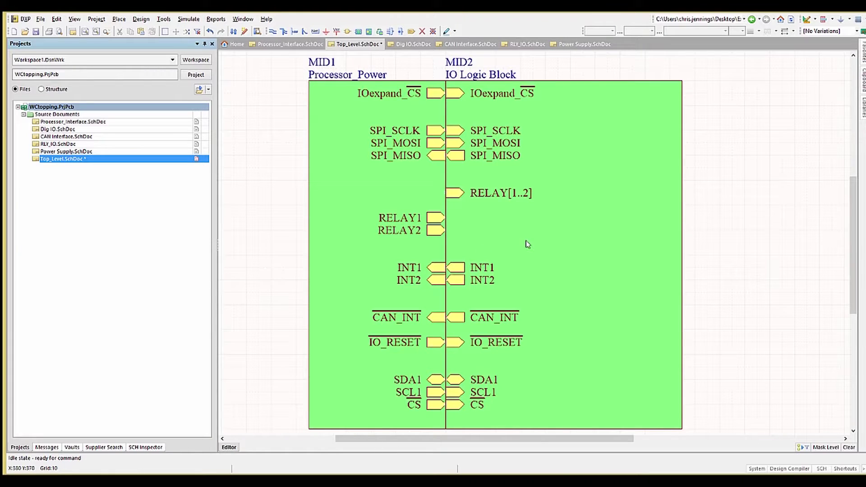
ctrl+drag(447, 270, 640, 273)
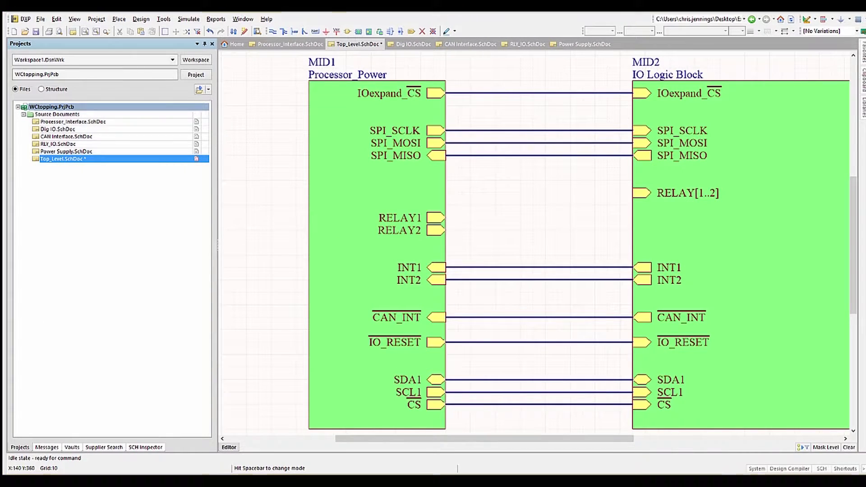
- Draw a bent bus from MID2's RELAY[1..2] entry
click(283, 31)
click(633, 192)
click(570, 230)
right_click(559, 239)
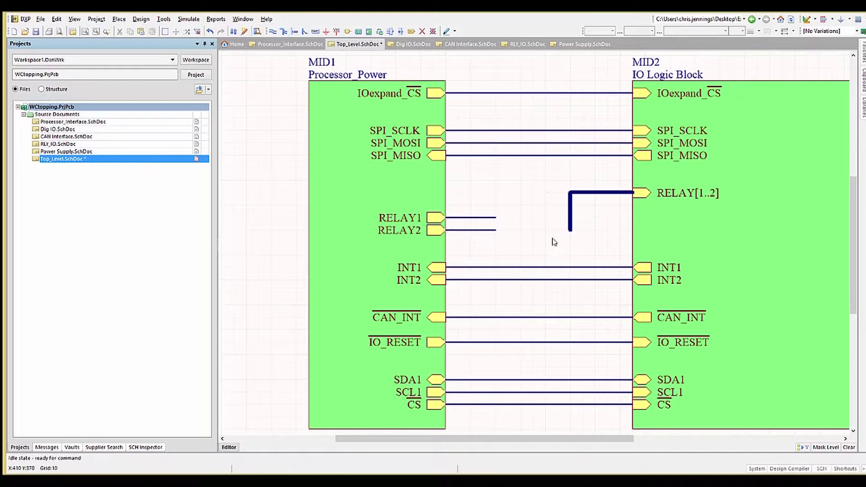
- Add net labels RELAY1 and RELAY2 on the wires and RELAY[1..2] on the bus
click(315, 31)
key(Tab)
text(RELAY1)
key(Return)
click(460, 224)
click(460, 230)
key(Tab)
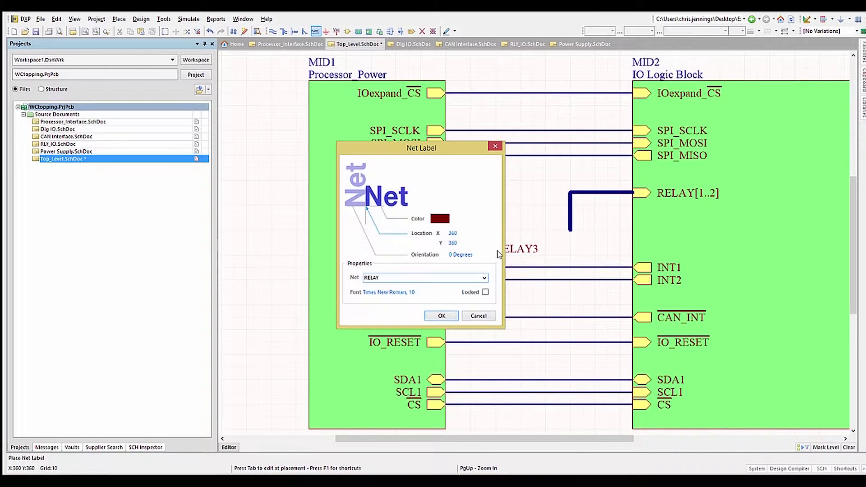
text(RELAY[1..2])
key(Return)
click(571, 192)
right_click(464, 233)
- Extend the RELAY wires and shift the bus so they meet
drag(495, 231, 545, 231)
drag(496, 218, 545, 212)
ctrl+scroll(553, 225, down, 2)
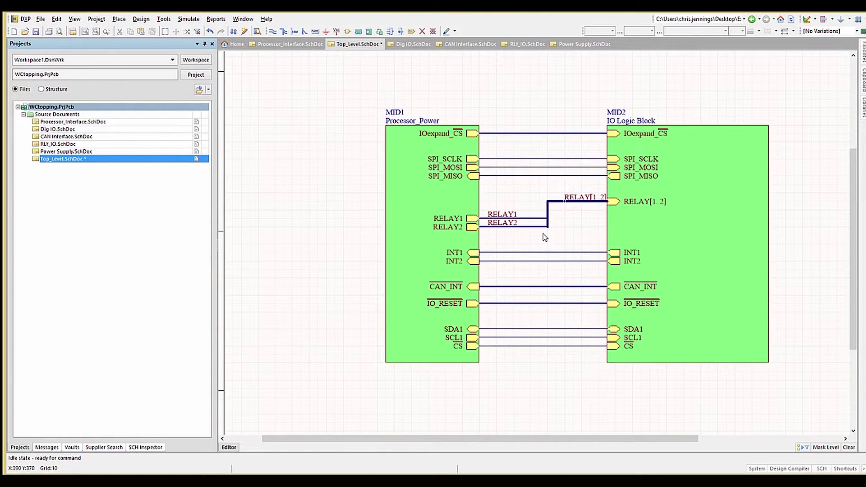
- Create the Processor_Power.SchDoc child sheet from the MID1 sheet symbol
right_click(419, 235)
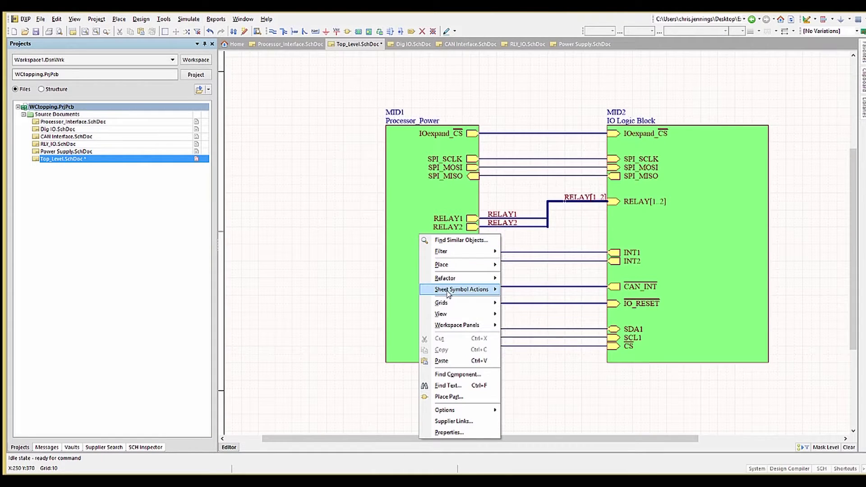
mouse_move(465, 289)
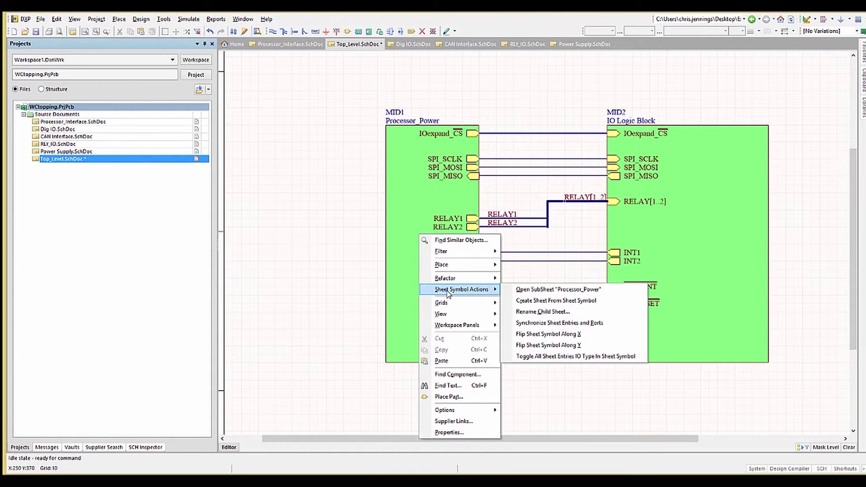
click(547, 302)
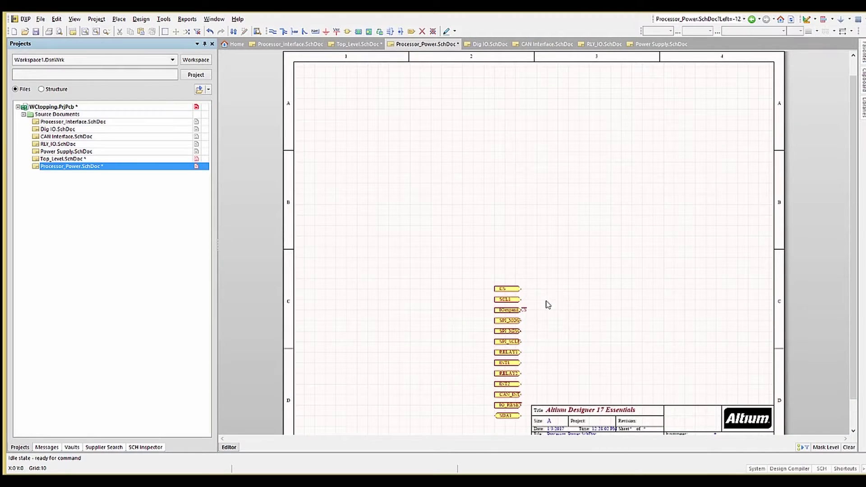
double_click(63, 159)
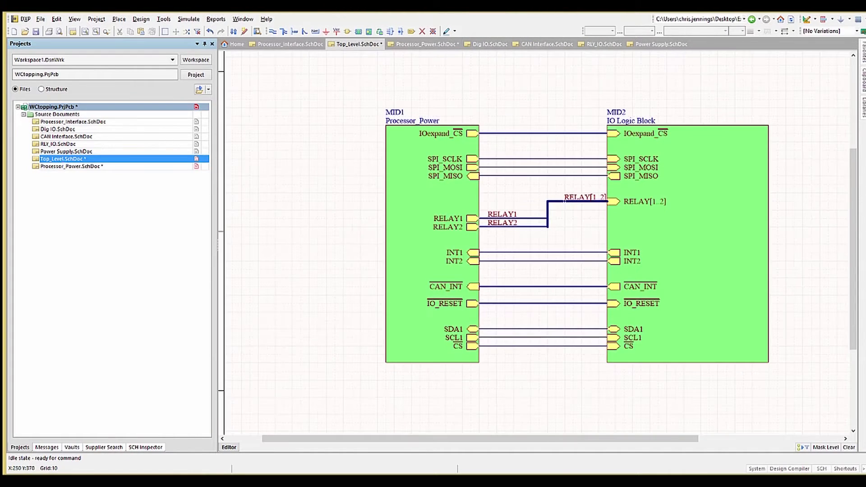
- Create IO Logic Block.SchDoc from the MID2 symbol and save Top_Level
right_click(669, 244)
mouse_move(703, 298)
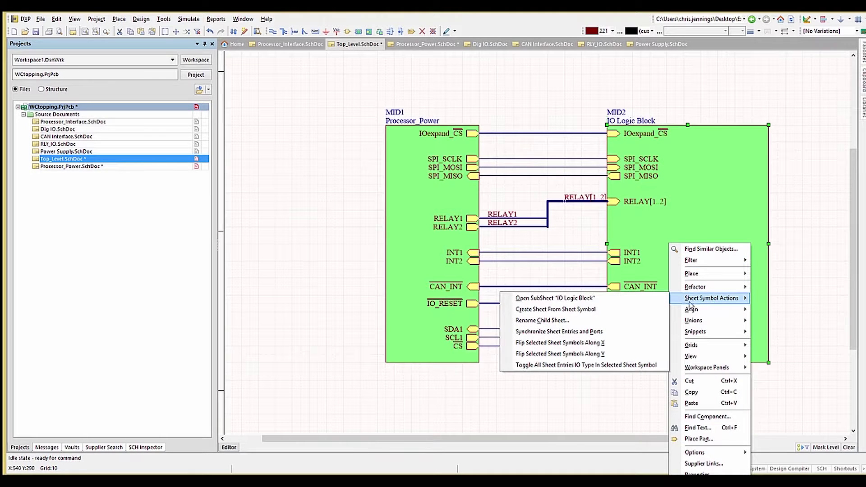
click(544, 310)
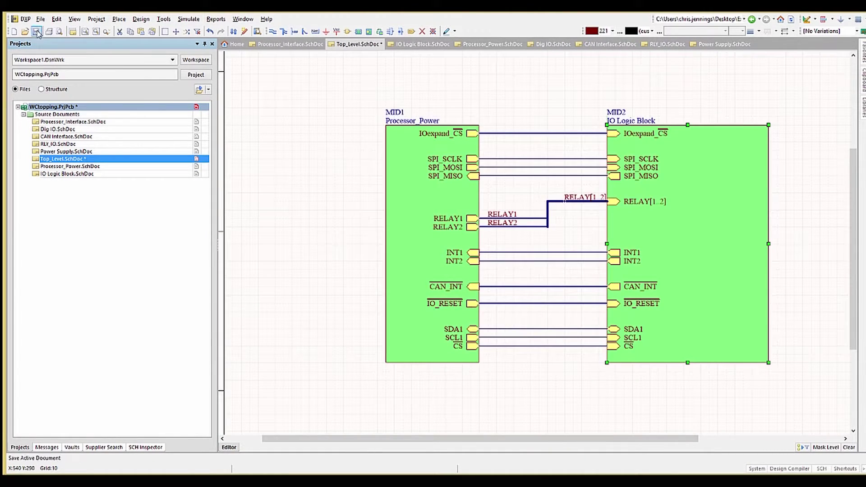
click(36, 32)
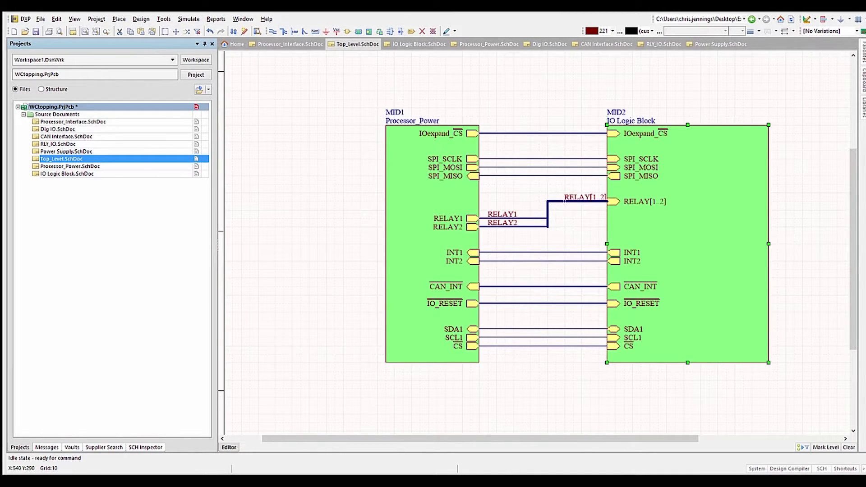
- Open Processor_Power.SchDoc and move all its ports up and to the left
ctrl+double_click(427, 348)
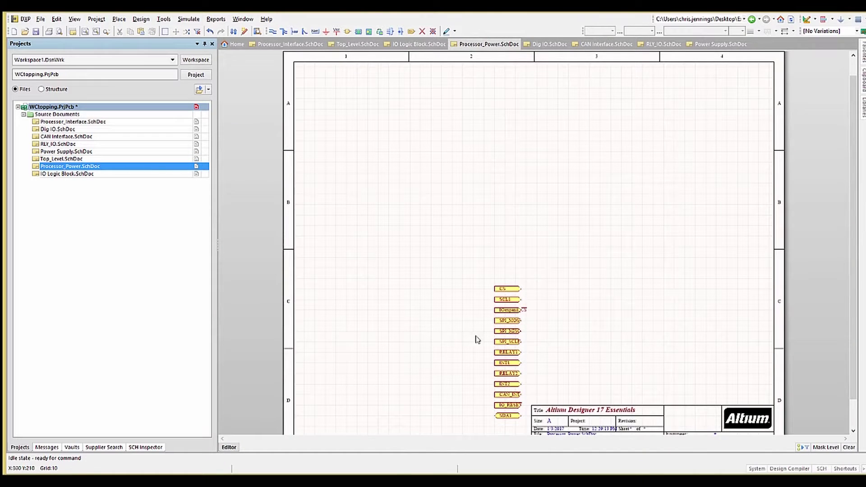
scroll(478, 315, down, 2)
drag(472, 238, 541, 403)
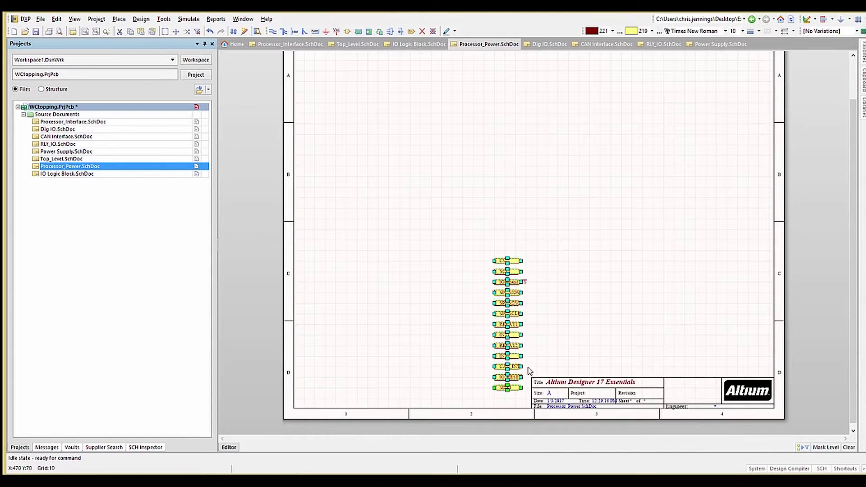
drag(508, 324, 354, 196)
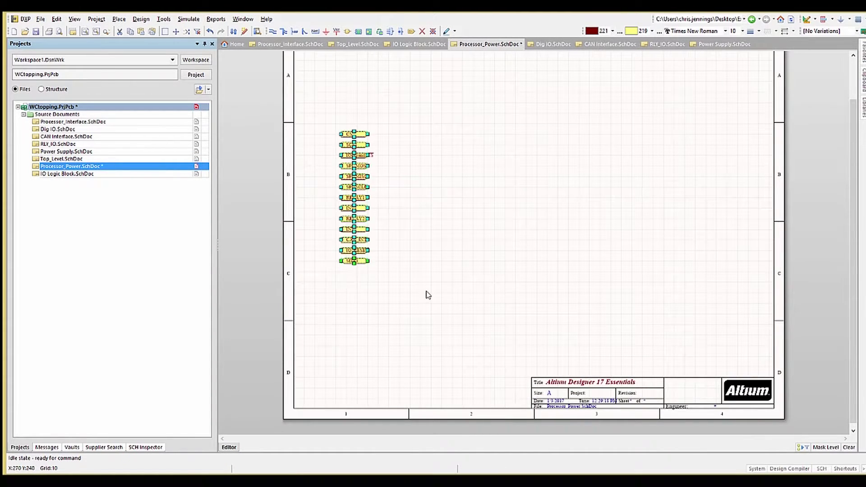
click(427, 294)
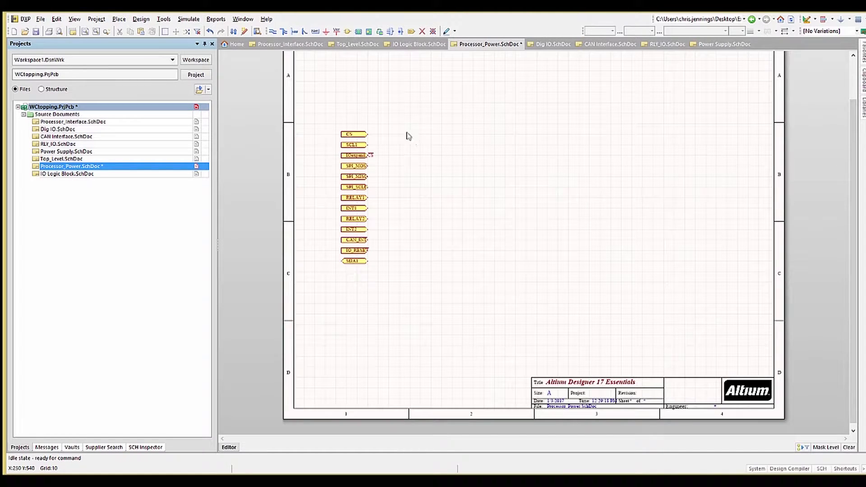
- Create and place a sheet symbol from Processor_Interface.SchDoc on the sheet
click(141, 19)
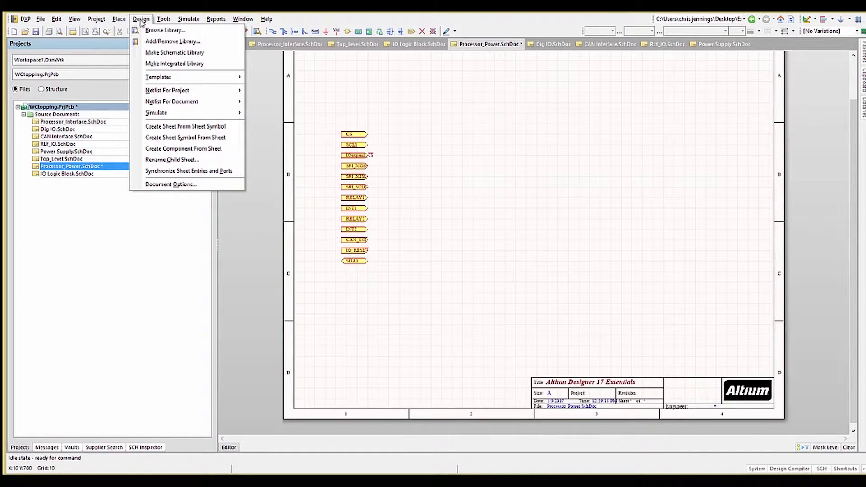
click(172, 138)
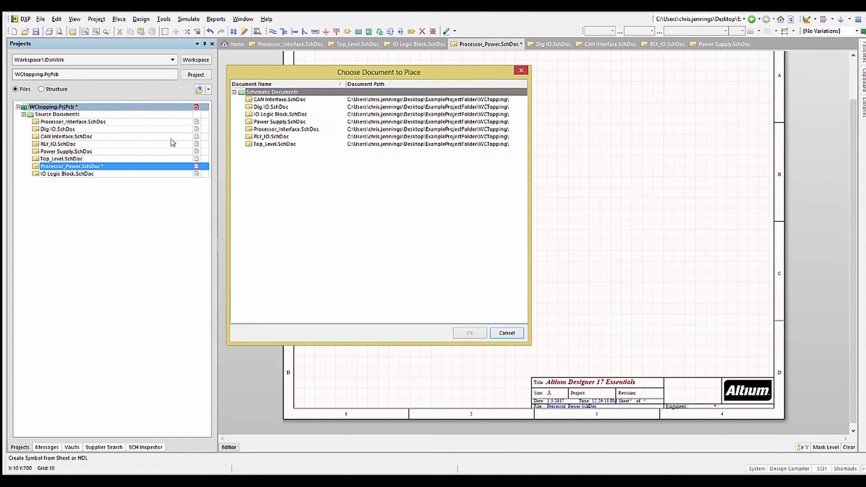
click(267, 130)
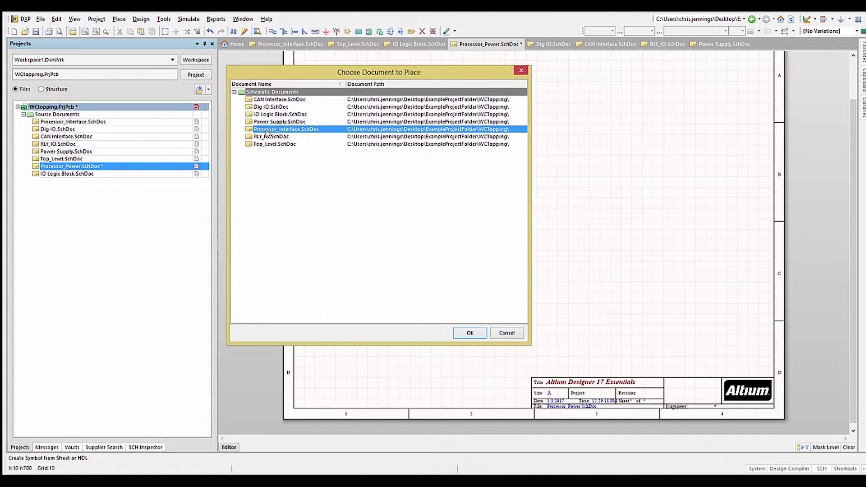
click(469, 333)
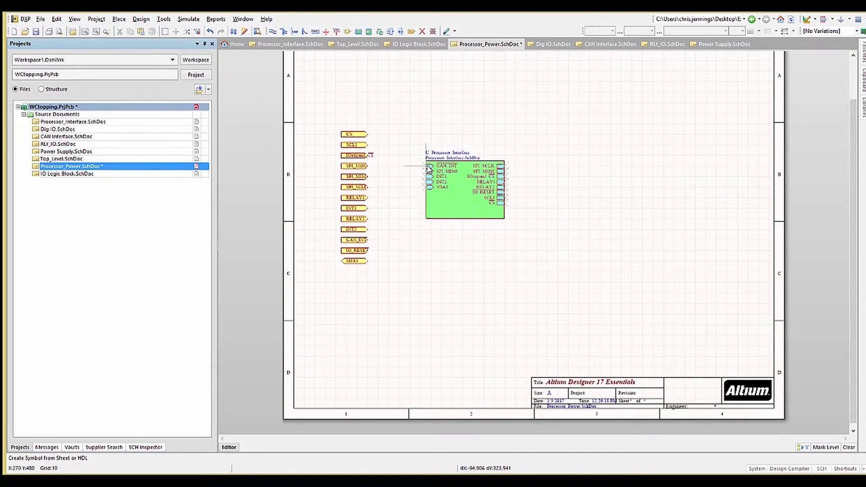
click(426, 165)
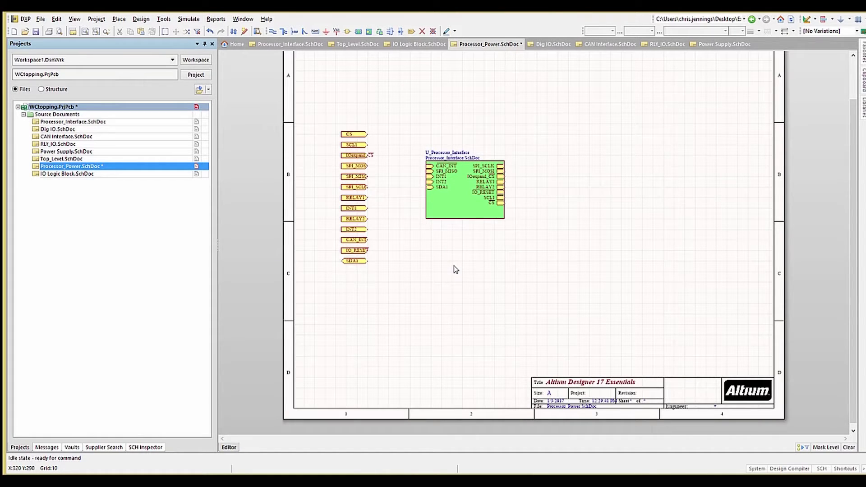
- Place a Power Supply.SchDoc sheet symbol lower middle, then check its child sheet and return
right_click(565, 172)
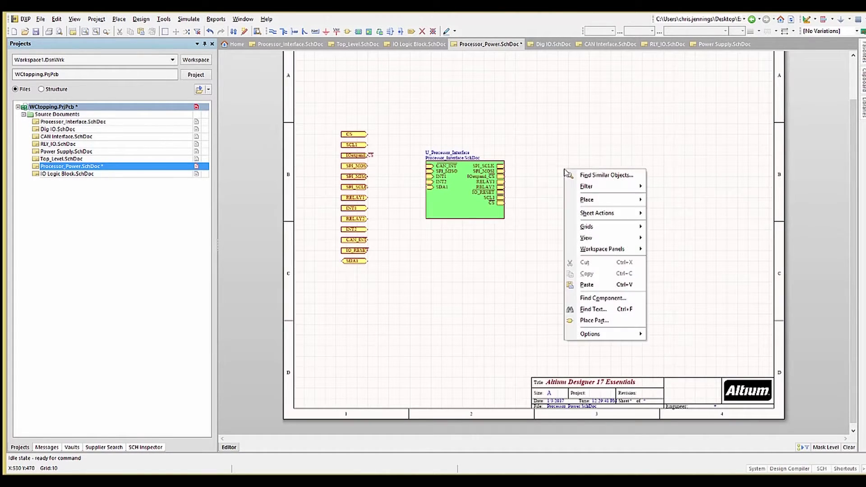
mouse_move(587, 216)
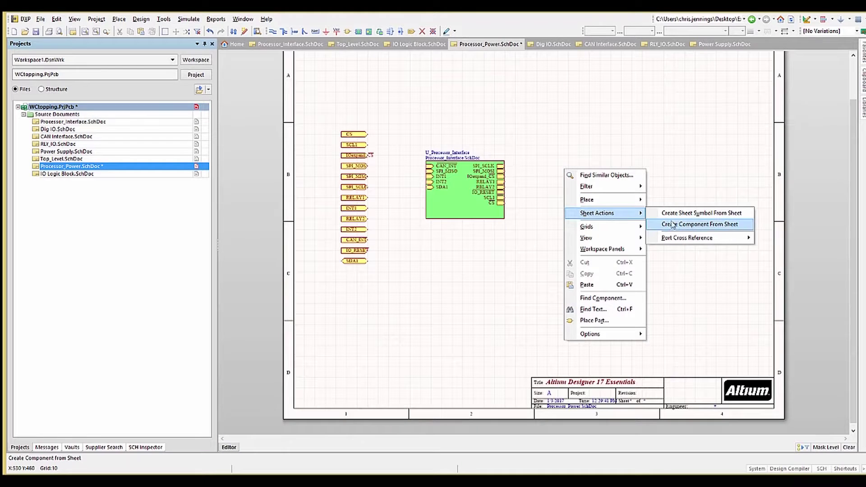
click(717, 216)
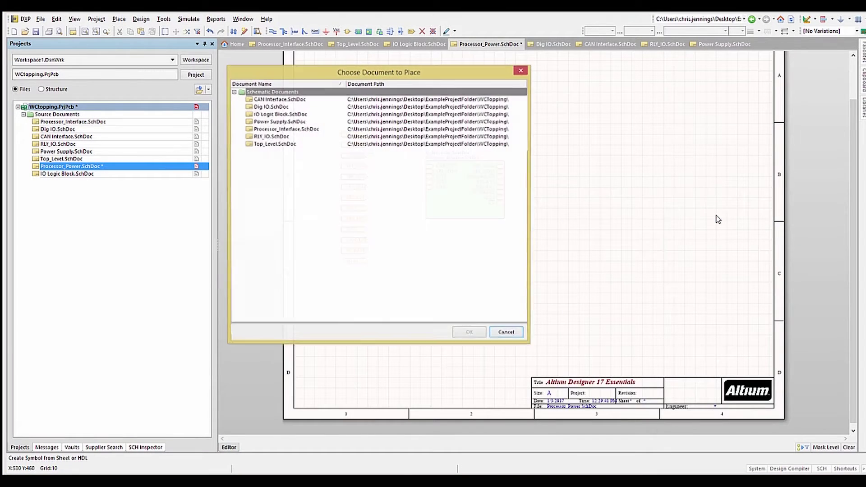
click(273, 122)
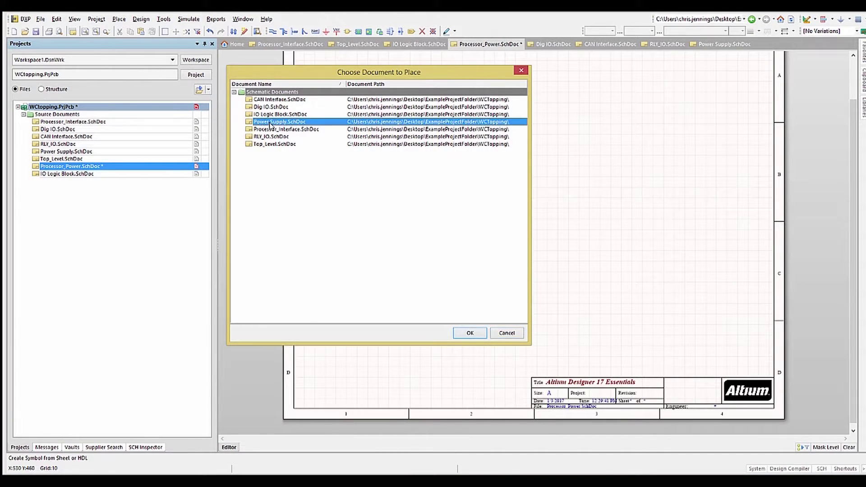
click(470, 333)
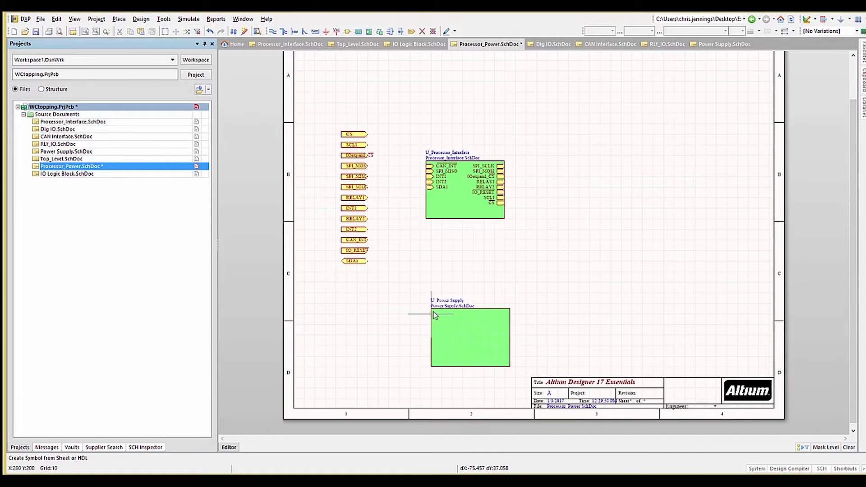
click(457, 293)
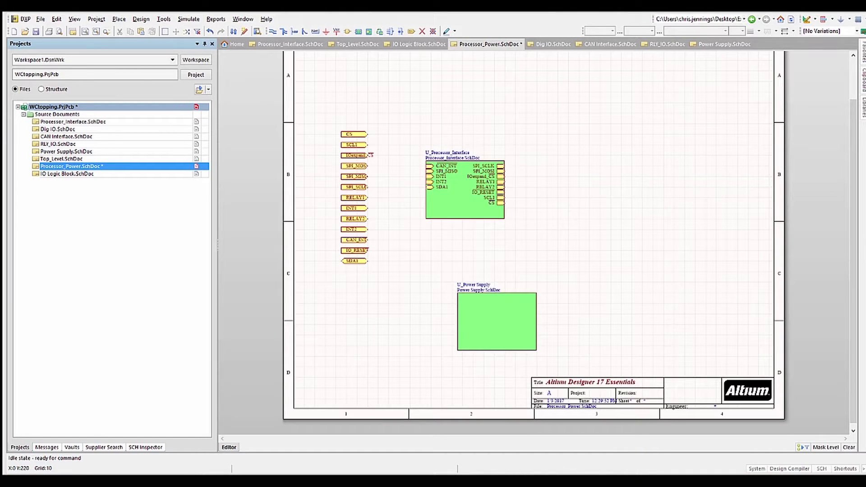
click(495, 333)
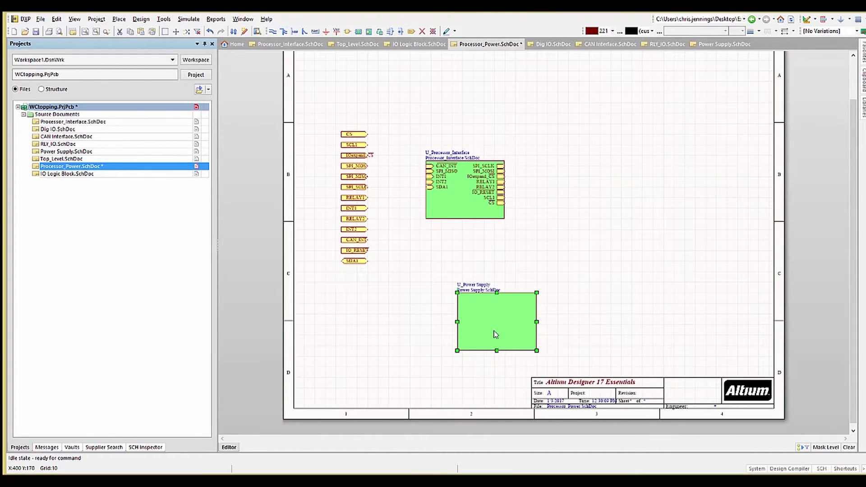
ctrl+double_click(494, 334)
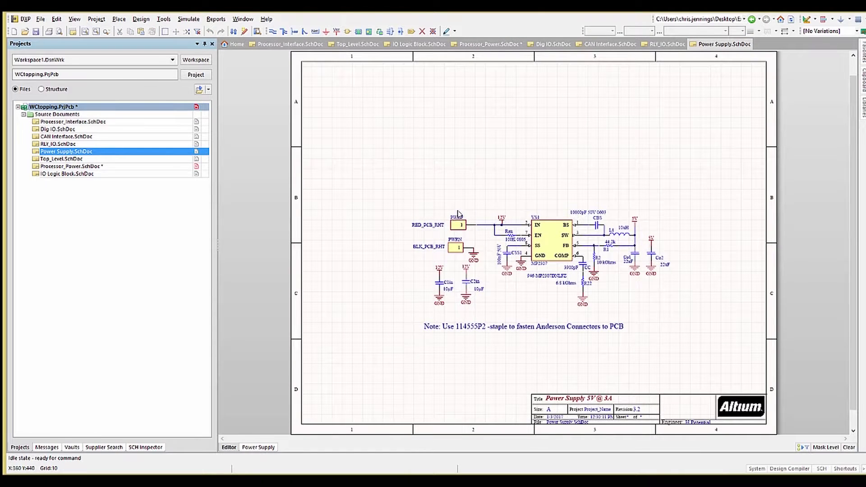
click(70, 167)
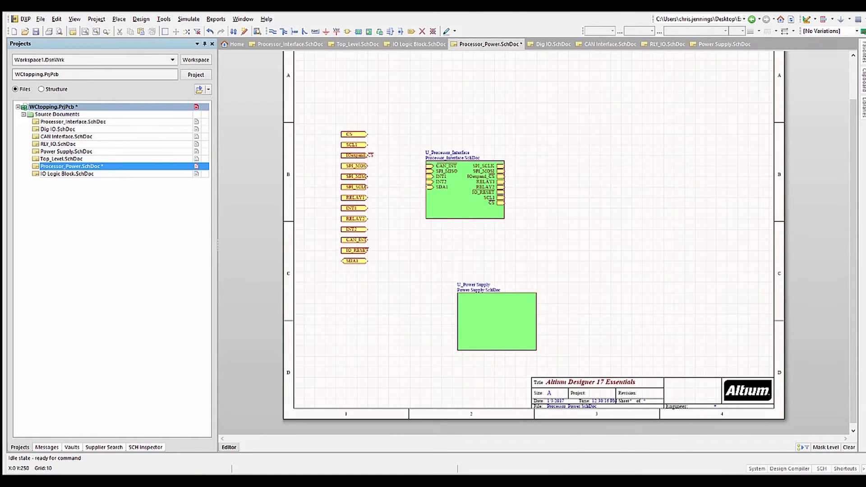
- Smart Paste the Processor_Interface sheet entries as ports using Paste As Ports
click(501, 204)
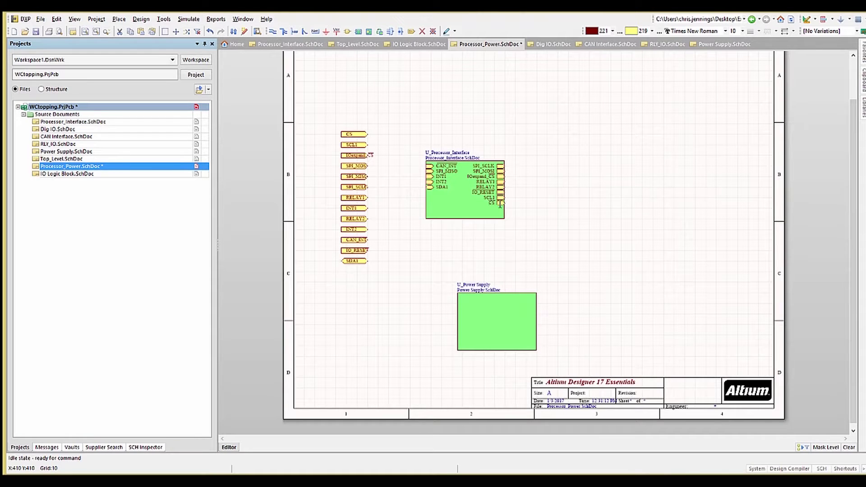
click(57, 19)
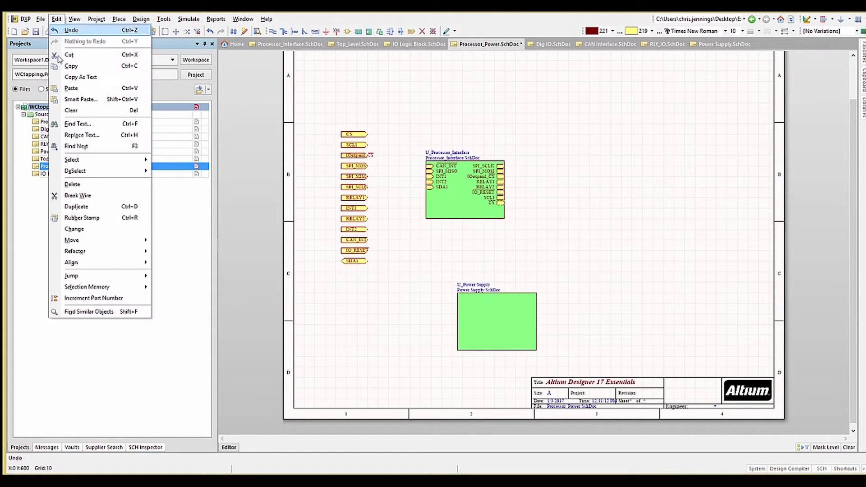
click(70, 100)
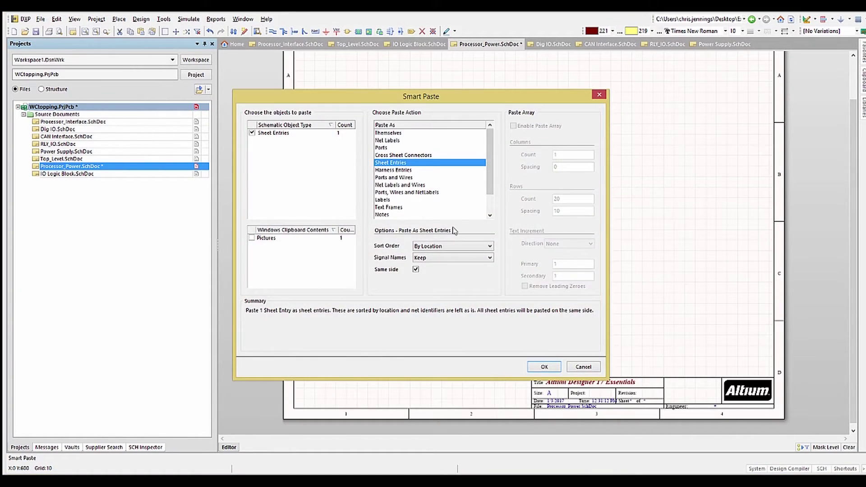
click(380, 149)
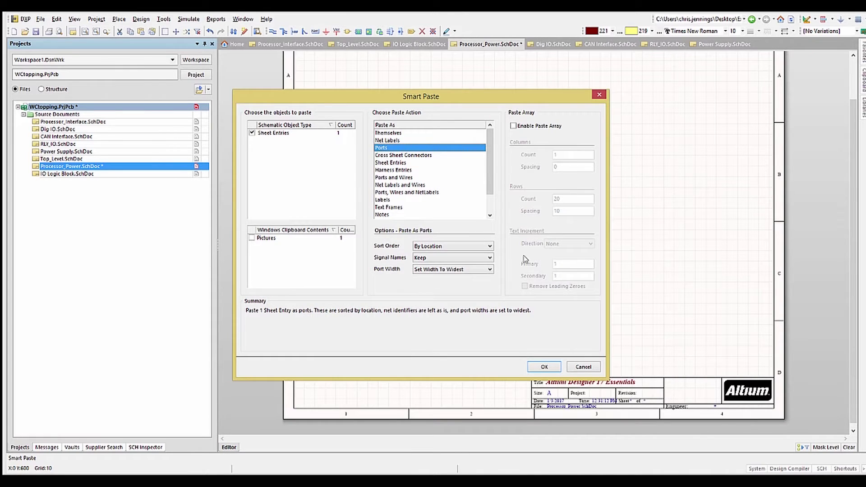
click(541, 366)
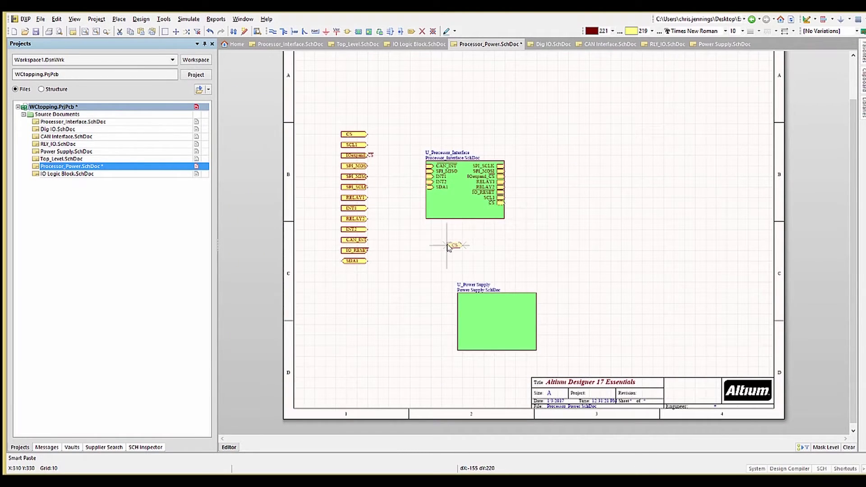
- Drop the pasted ports and delete the stray extra CS port
click(448, 246)
right_click(449, 248)
click(591, 266)
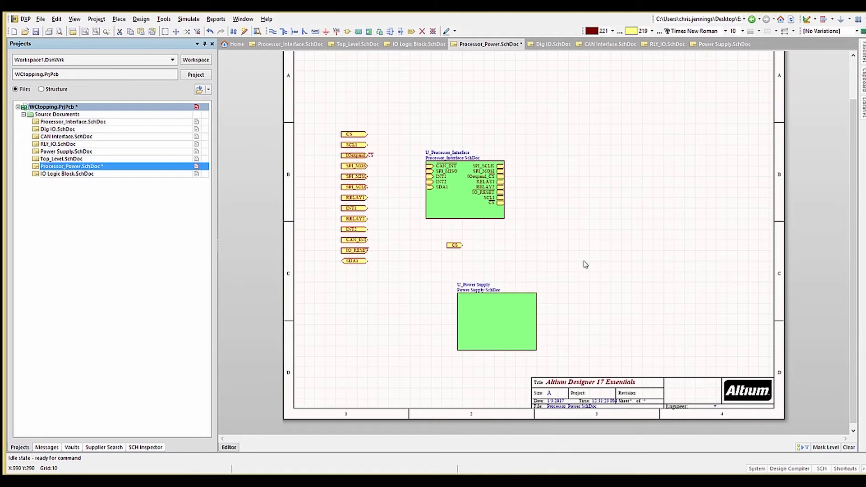
click(453, 246)
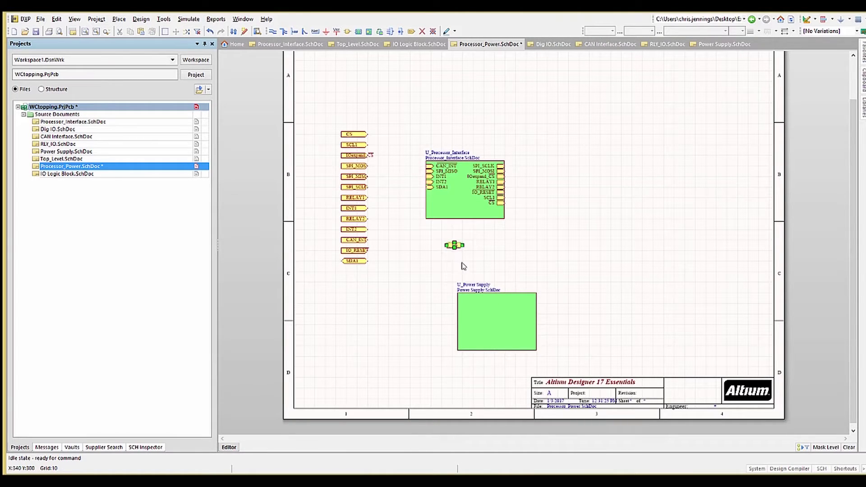
key(Delete)
- Stretch the Processor_Interface symbol taller and put the CS entry and port at its bottom
drag(357, 137, 547, 211)
click(466, 215)
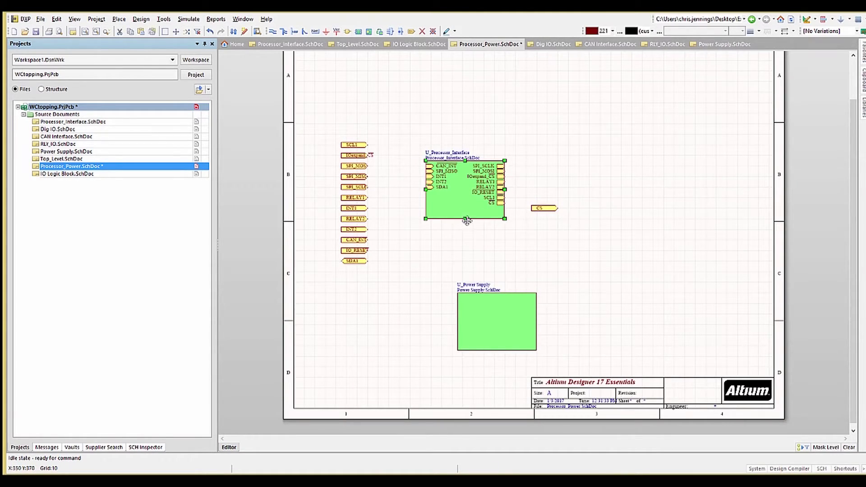
drag(463, 219, 461, 261)
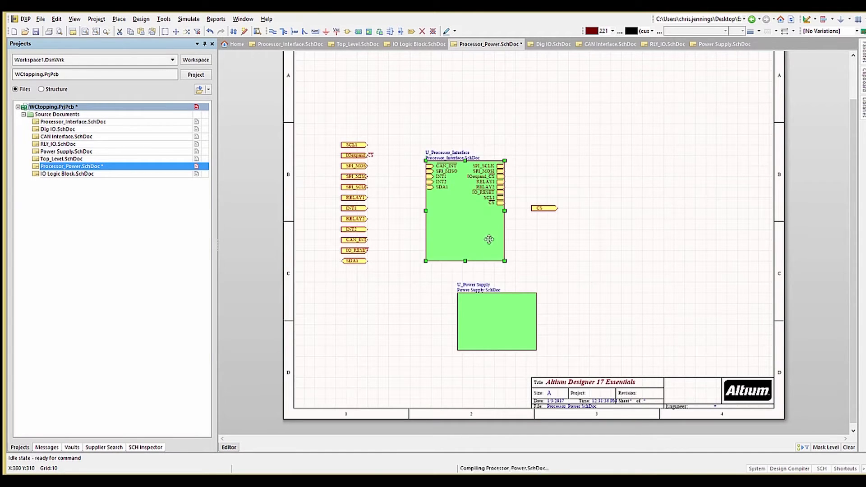
click(536, 235)
drag(500, 206, 500, 250)
drag(547, 212, 547, 250)
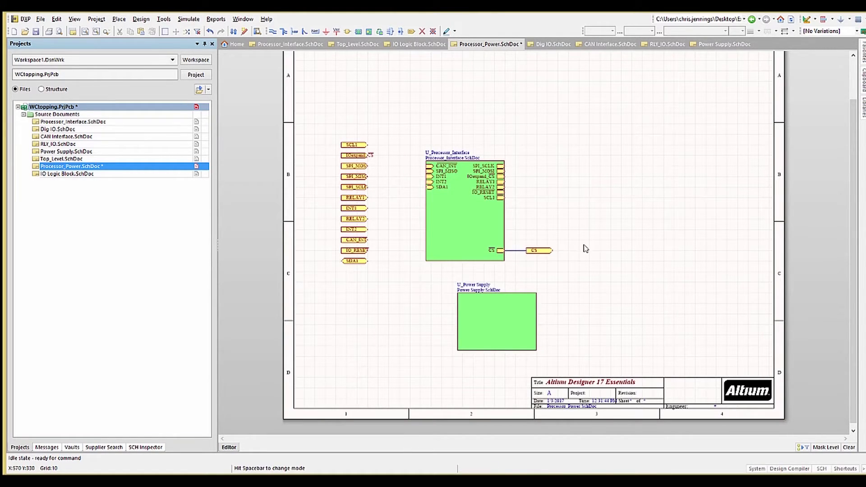
- Move the SPI, CAN_INT, INT, RELAY and IO_RESET ports beside their entries and wire them
drag(354, 144, 537, 239)
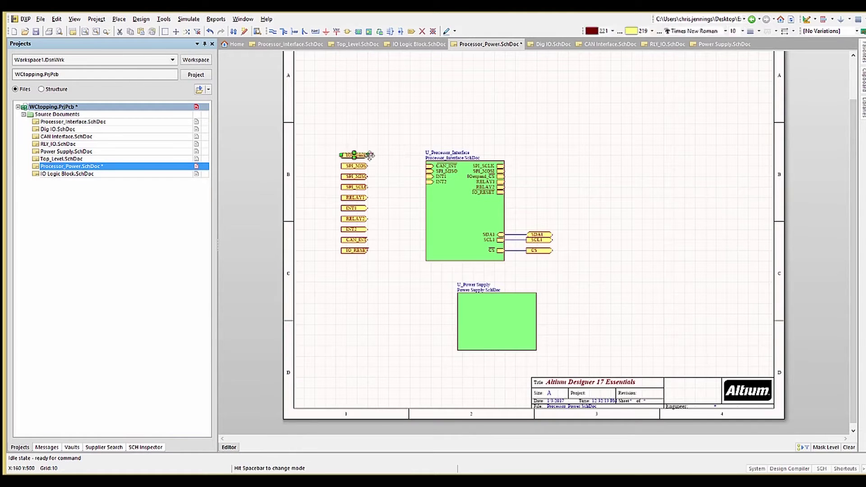
drag(354, 261, 539, 234)
drag(356, 155, 551, 176)
drag(354, 187, 377, 171)
drag(354, 239, 377, 165)
drag(518, 166, 547, 166)
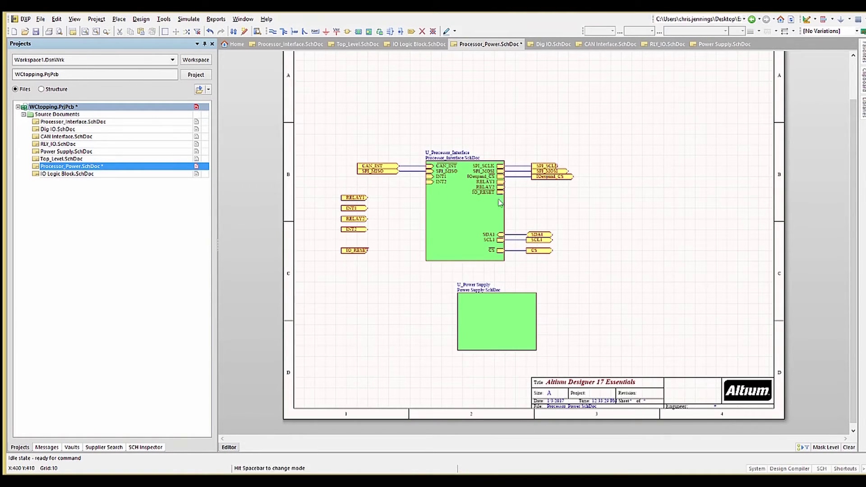
drag(354, 198, 544, 197)
drag(354, 219, 544, 203)
drag(354, 251, 547, 219)
drag(354, 208, 379, 192)
drag(355, 229, 379, 198)
click(414, 43)
right_click(357, 109)
- Place the child sheet symbols and wire SPI, IOexpand_CS, IO_RESET and CAN_INT ports to CAN Interface
click(388, 151)
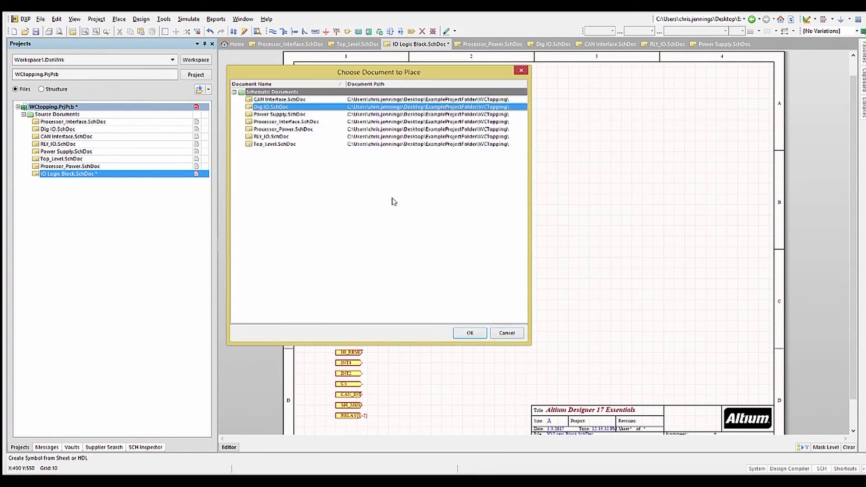
click(465, 333)
click(420, 294)
drag(348, 330, 372, 167)
drag(348, 405, 372, 173)
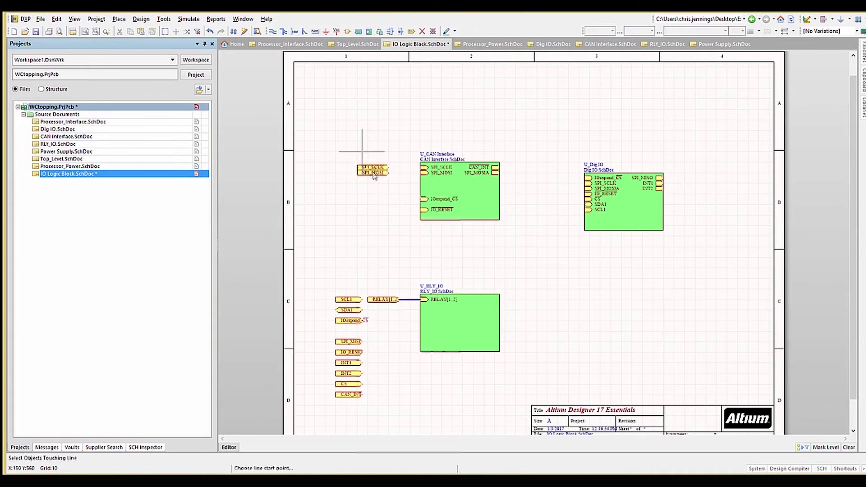
click(387, 167)
click(421, 167)
drag(351, 320, 358, 199)
drag(349, 352, 359, 209)
drag(348, 394, 549, 167)
drag(349, 341, 697, 178)
- Arrange SPI_MISO, INT1, INT2, CS and SCL1 ports around Dig IO and wire its entries
drag(348, 362, 700, 194)
drag(349, 374, 700, 204)
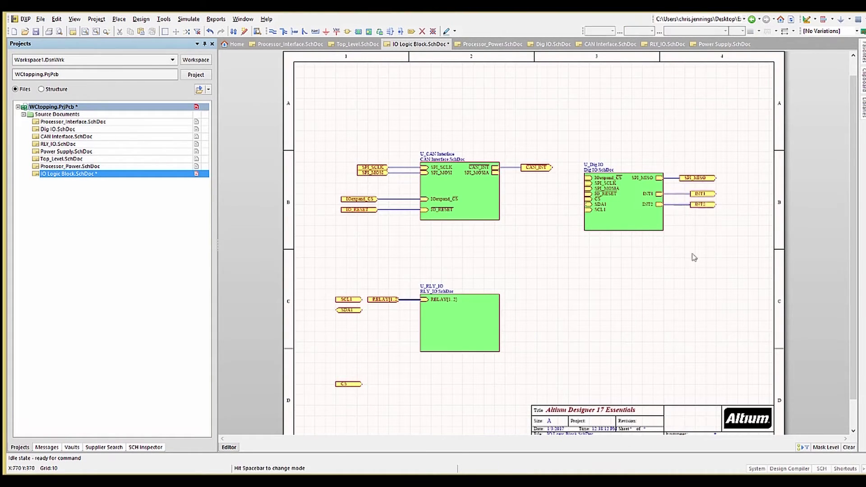
drag(588, 204, 659, 215)
drag(349, 384, 548, 209)
drag(349, 299, 548, 215)
- Add SPI_SCLK and IOexpand_CS net labels, move the SDA1 port, and confirm a label's name
click(403, 167)
click(397, 199)
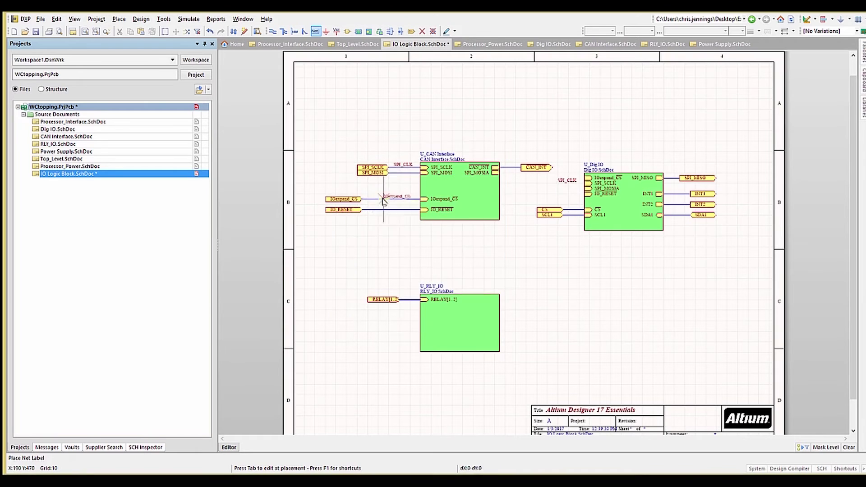
drag(349, 310, 701, 215)
click(567, 183)
click(566, 199)
key(p)
key(w)
double_click(565, 197)
click(440, 313)
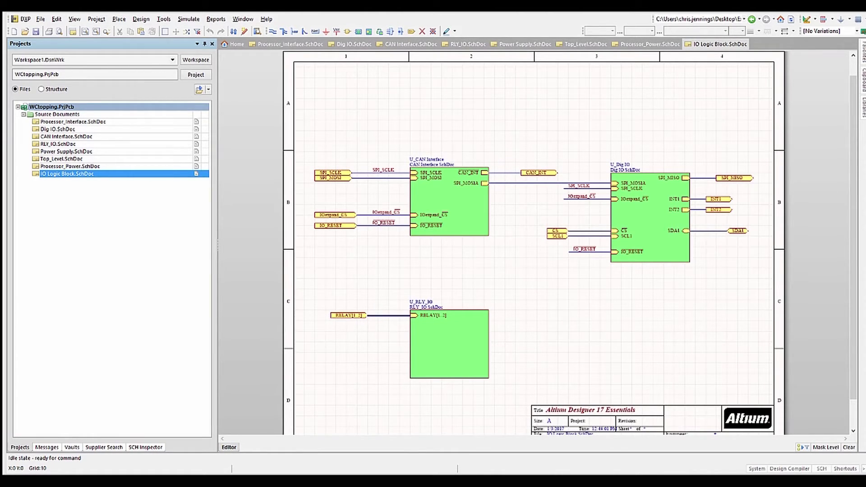
- Compile WCtopping from Top_Level, expand its sheet tree, and list the 34 compile warnings
click(62, 158)
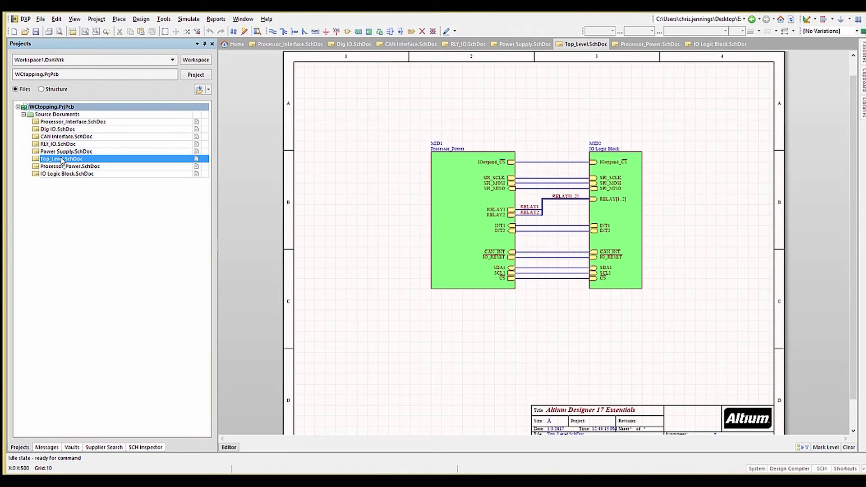
right_click(47, 107)
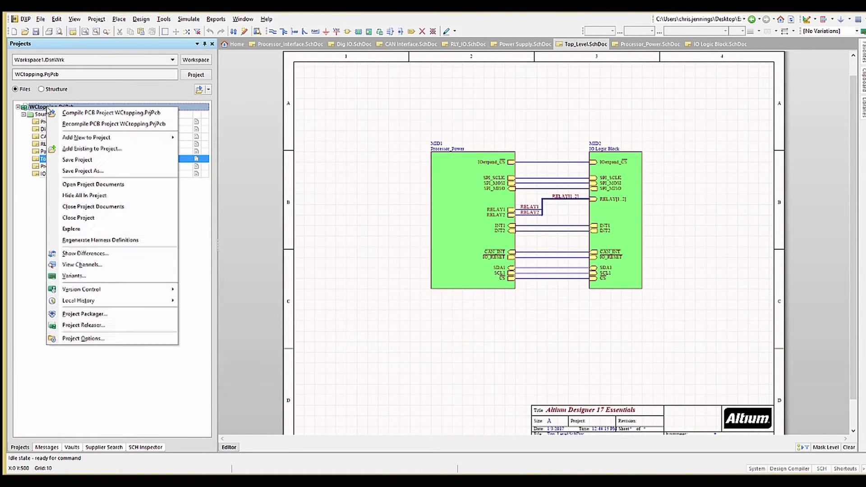
click(77, 113)
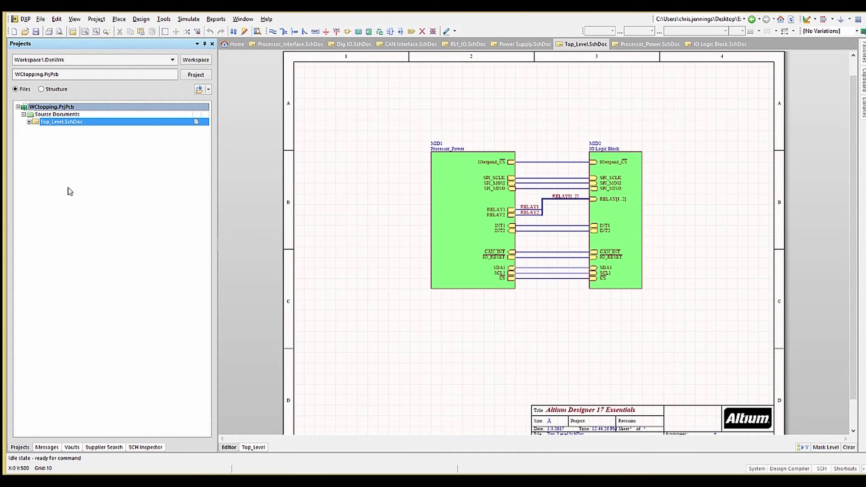
click(29, 122)
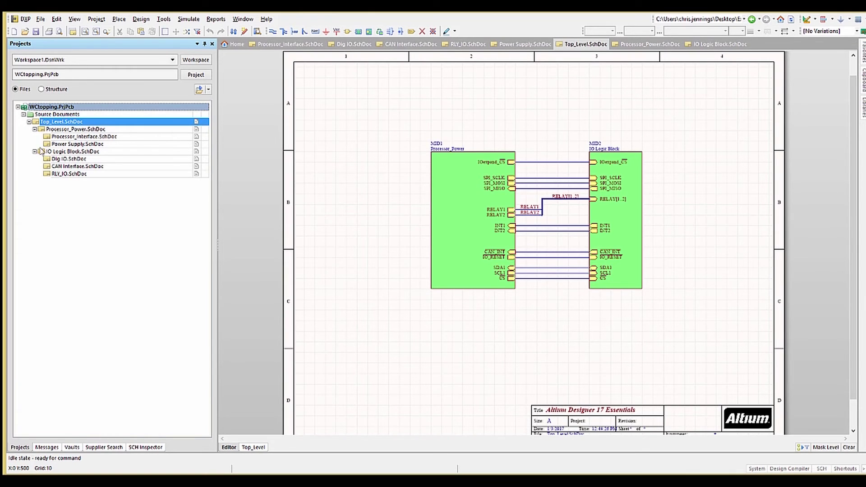
click(47, 448)
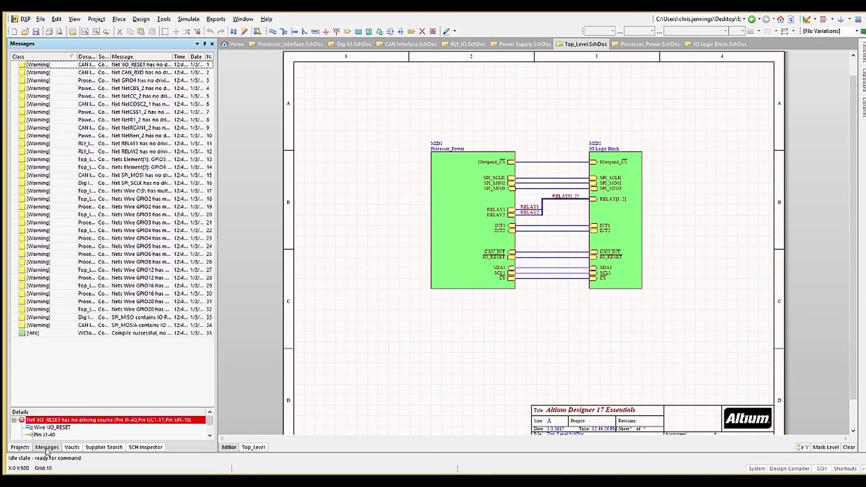
- Trace IO_RESET from pin J1-40 up through Processor_Power and Top_Level into IO Logic Block
double_click(130, 65)
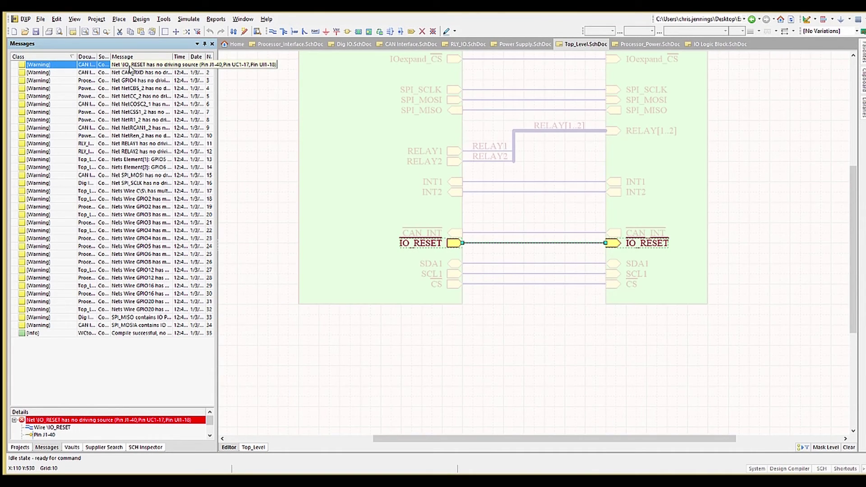
click(50, 429)
click(47, 434)
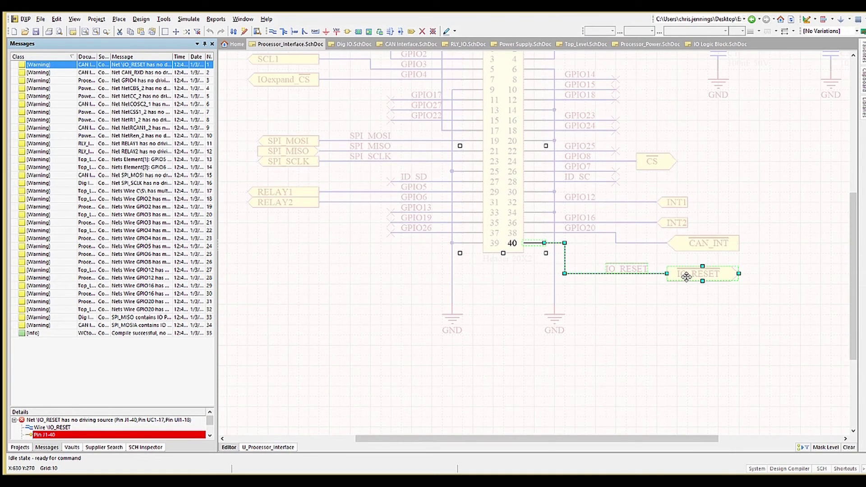
ctrl+double_click(686, 277)
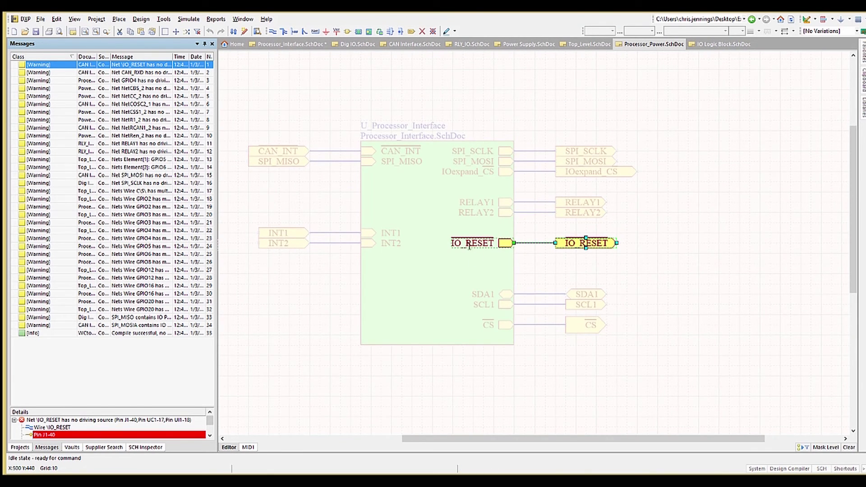
ctrl+scroll(466, 255, down, 4)
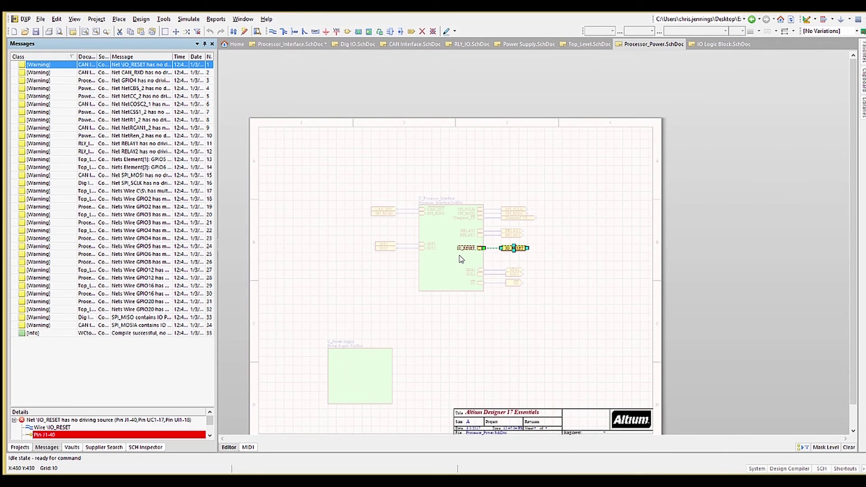
ctrl+double_click(506, 248)
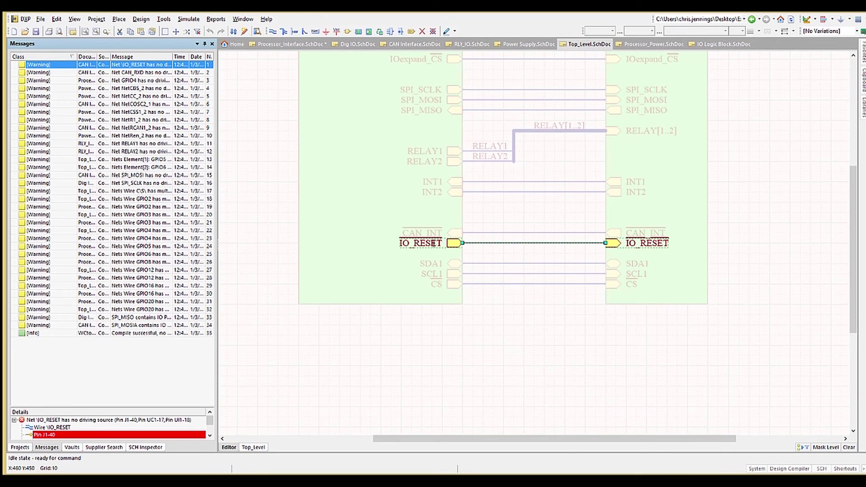
ctrl+double_click(612, 244)
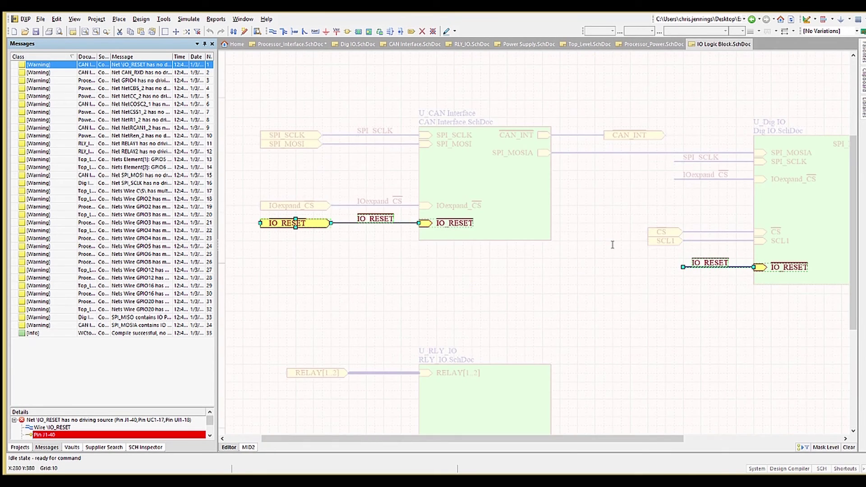